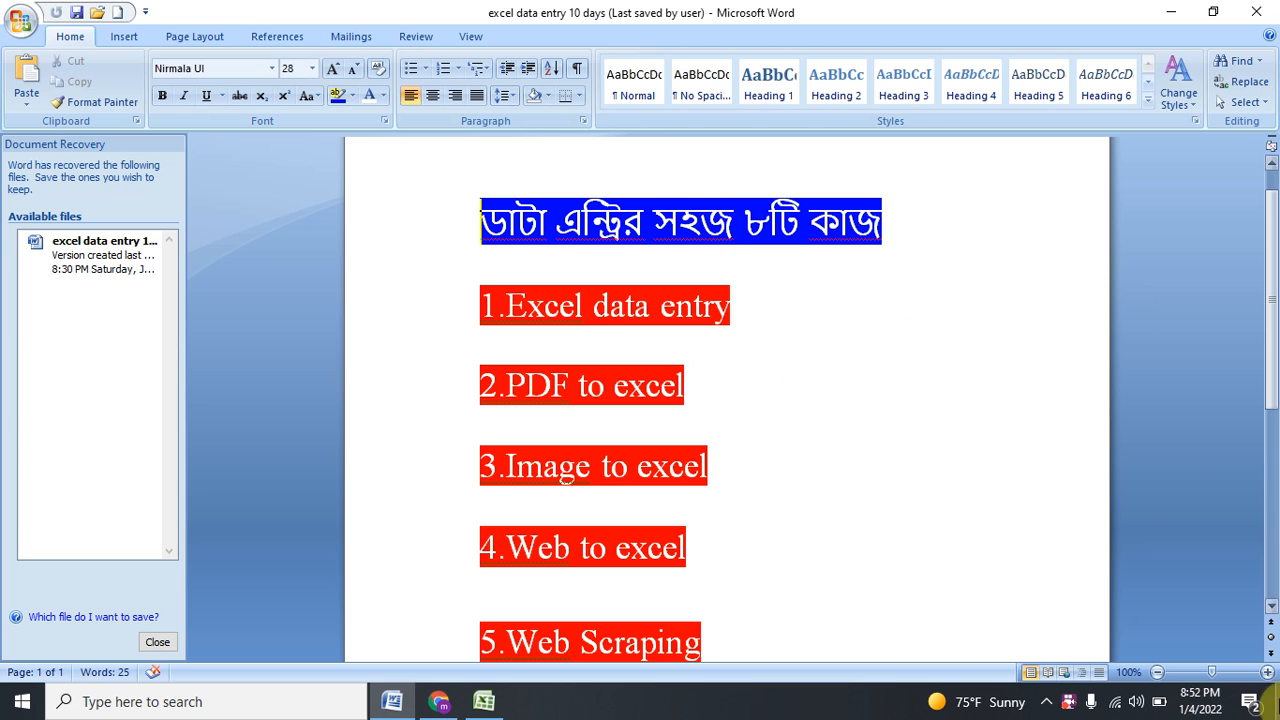
click(438, 704)
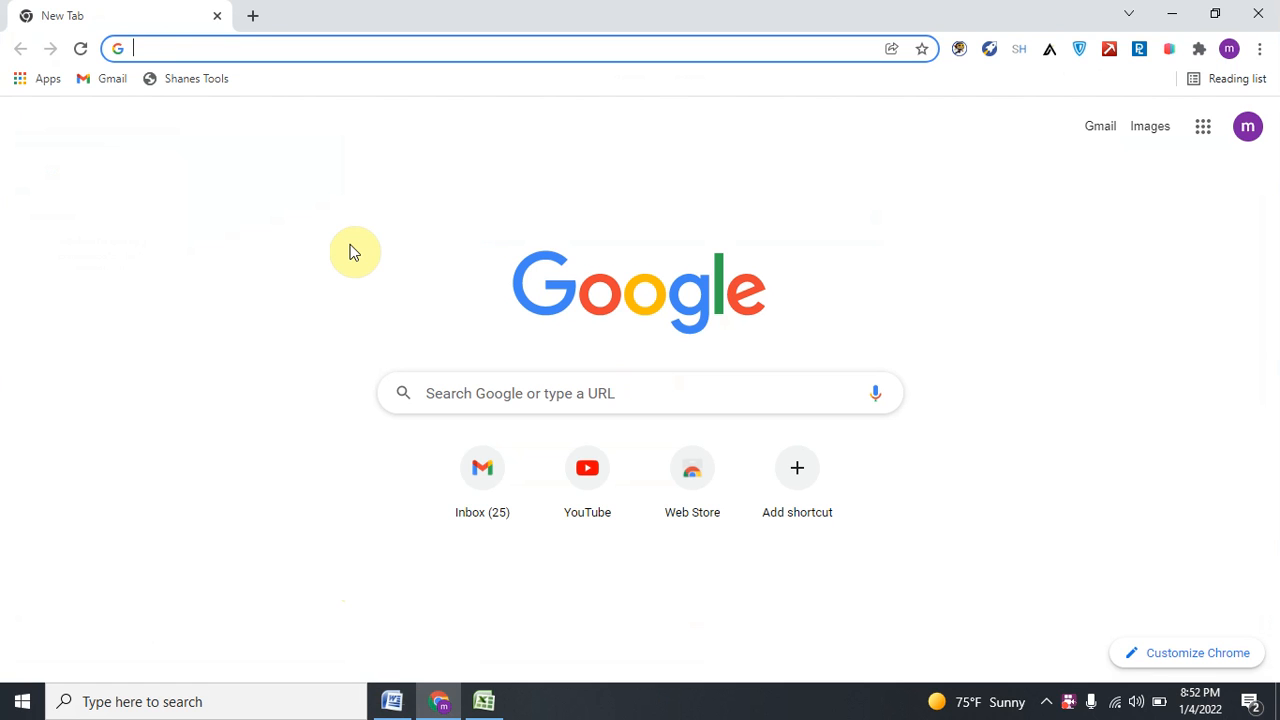
click(390, 703)
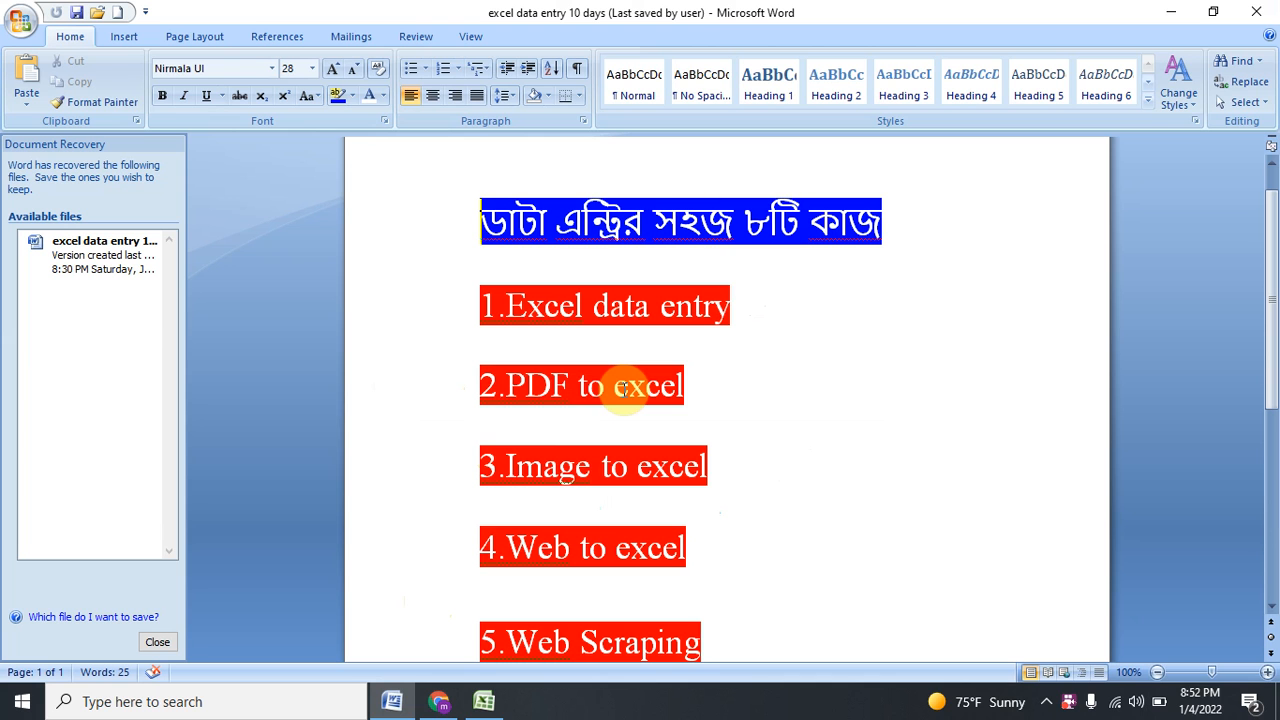
click(438, 701)
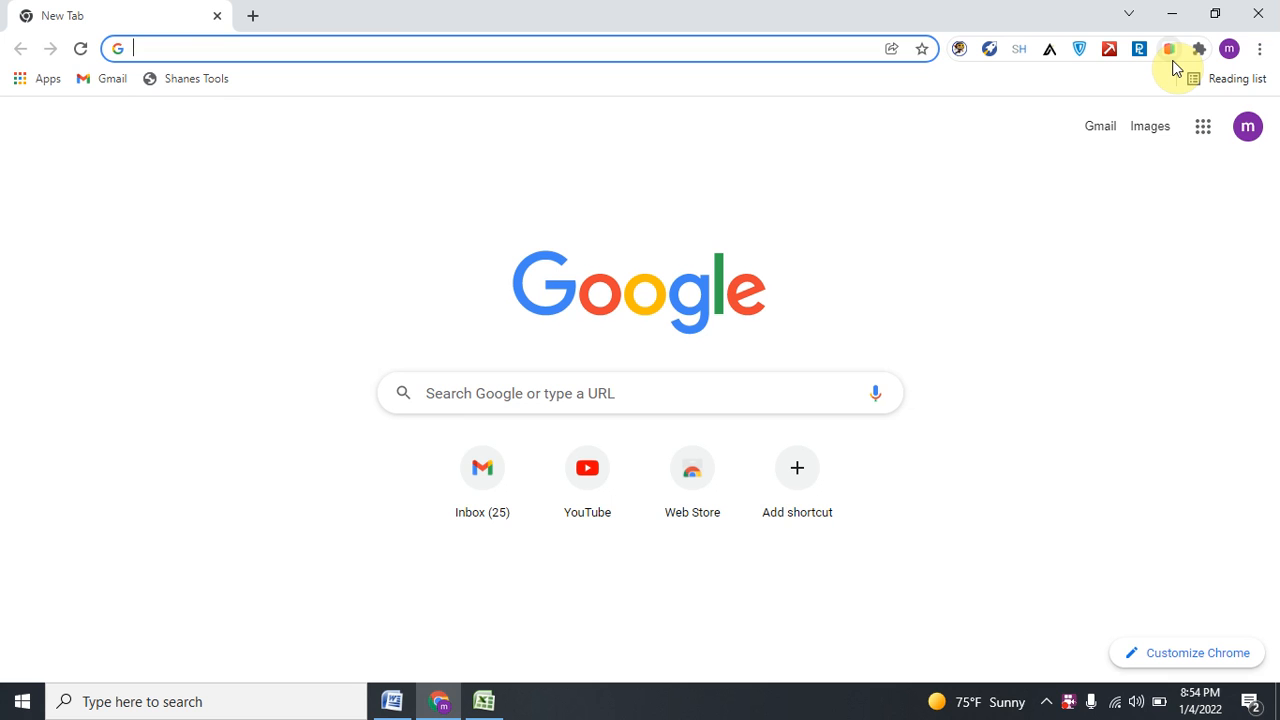
text(https://online2pdf.com/)
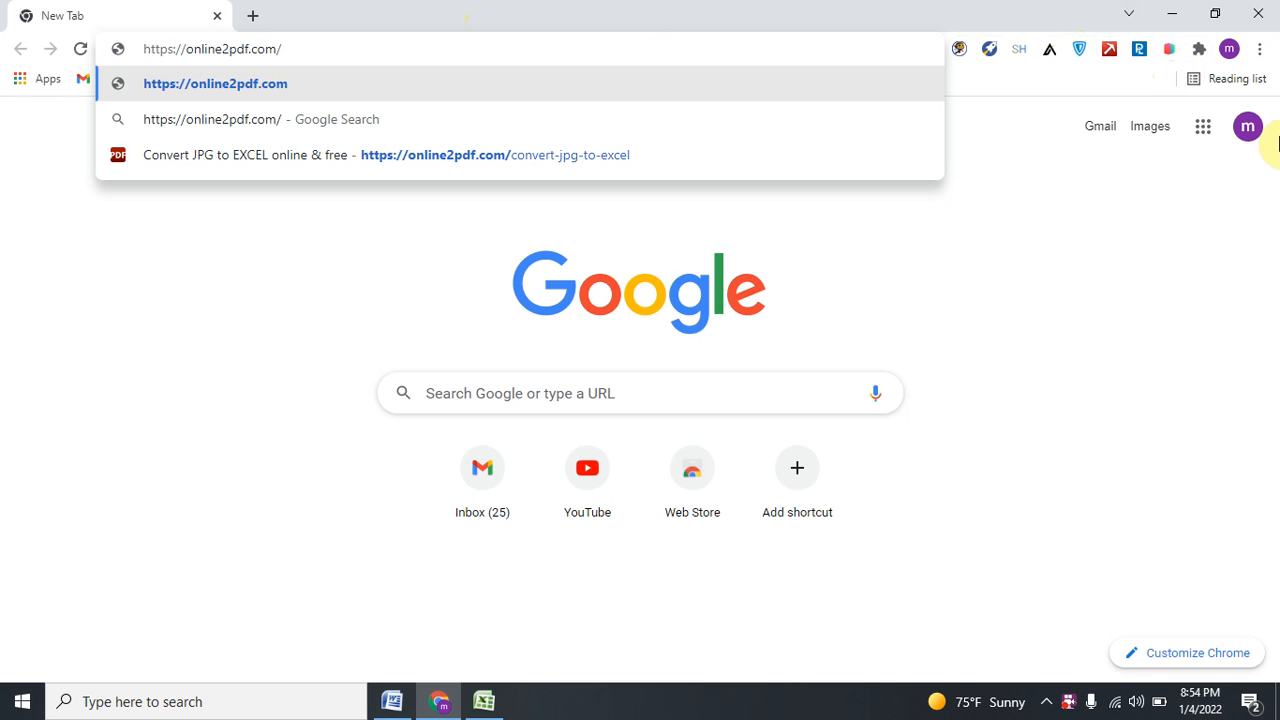
- Search Google for "online2pdf" in a new tab and complete the robot check
click(252, 16)
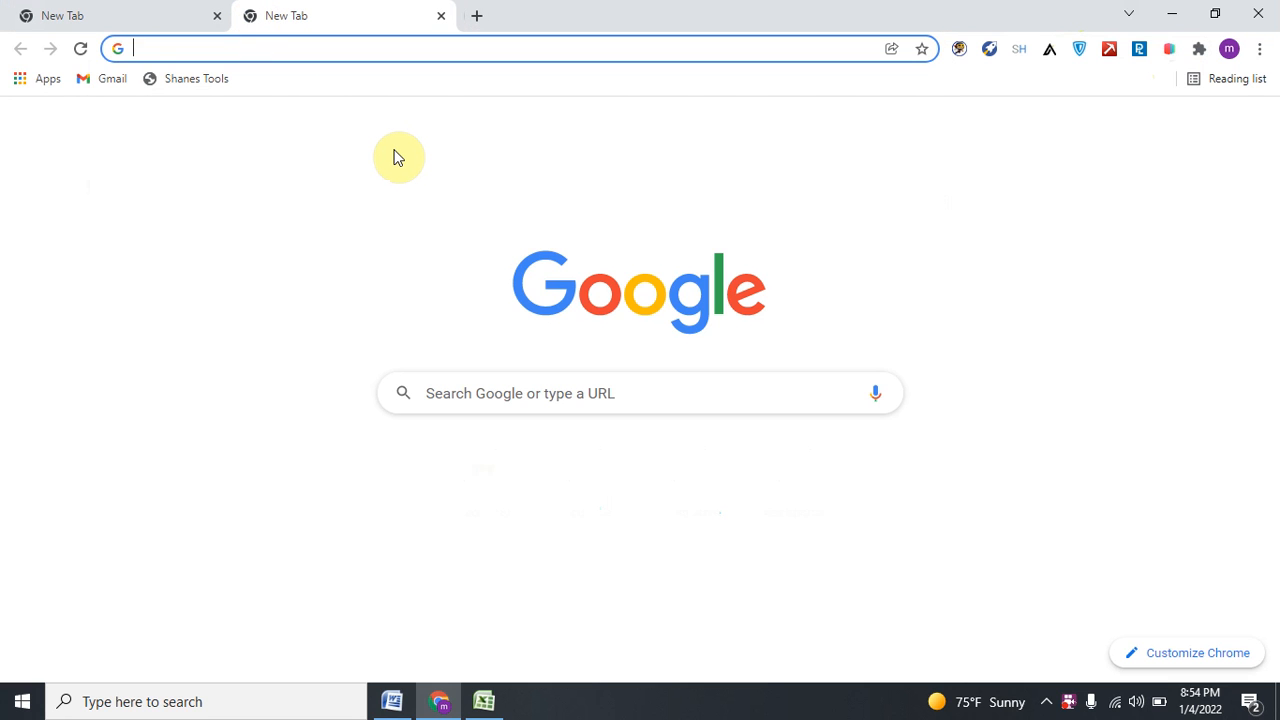
text(online)
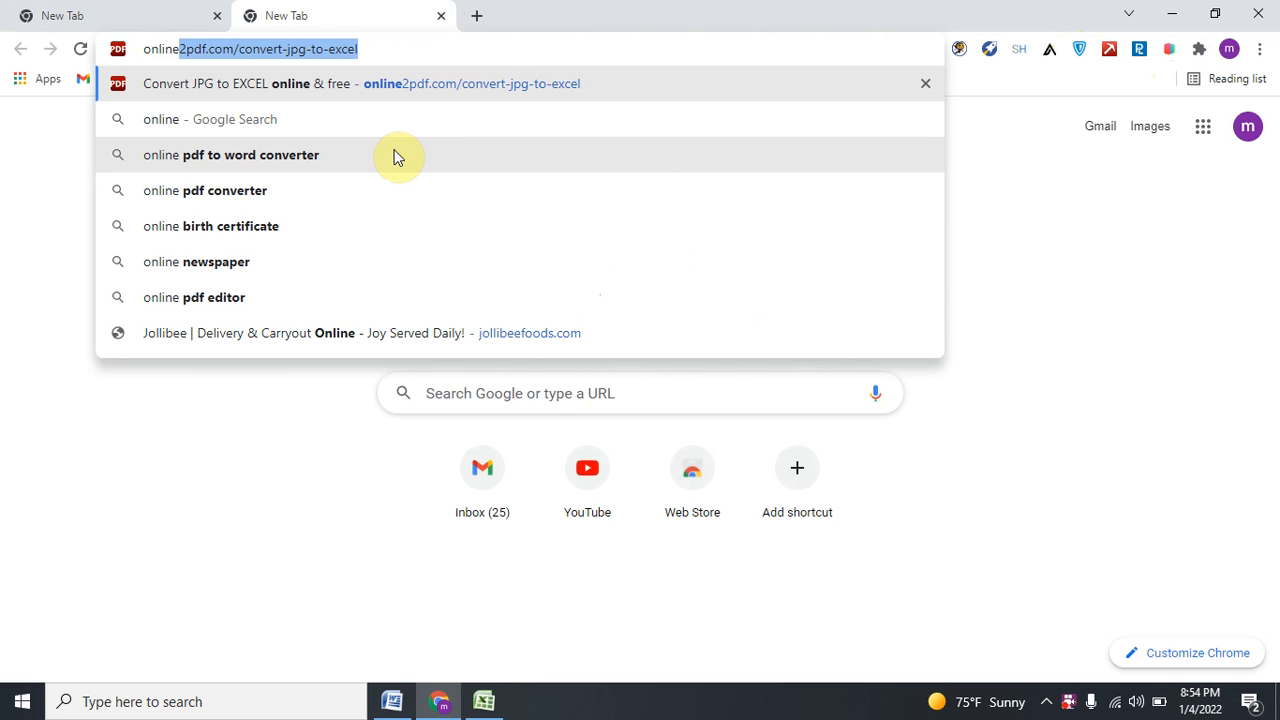
text(2)
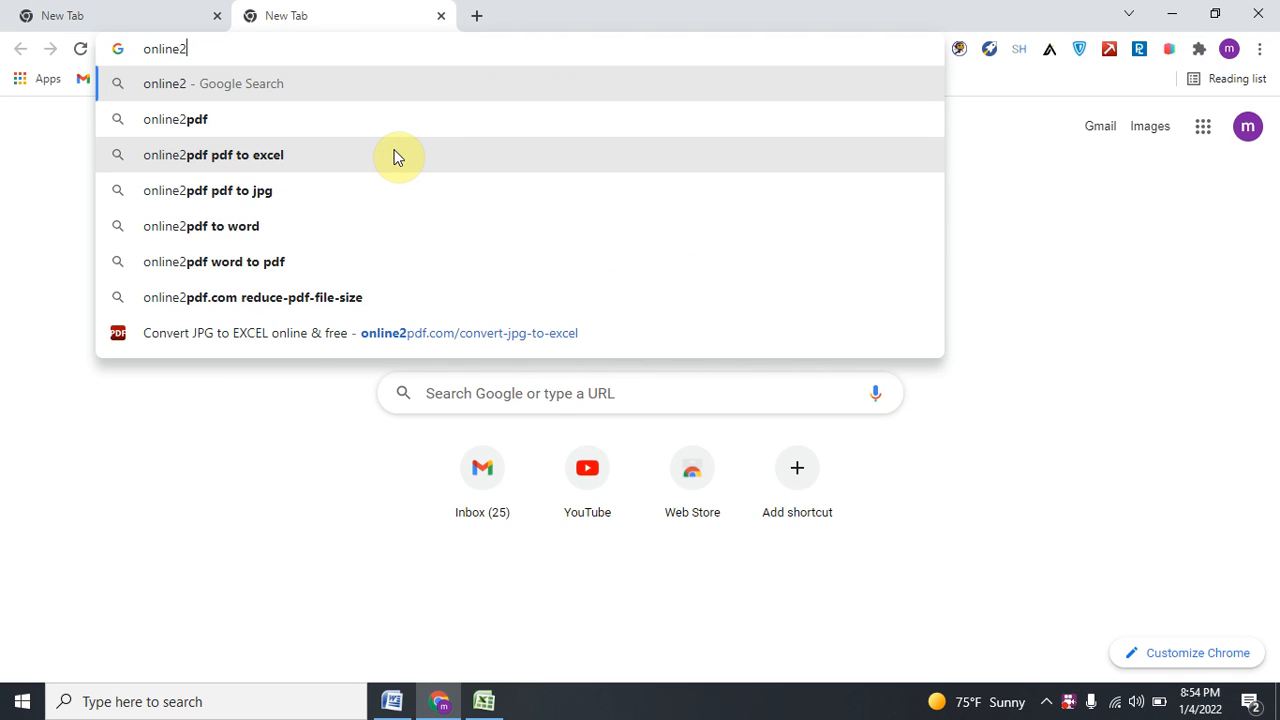
text(pf)
key(BackSpace)
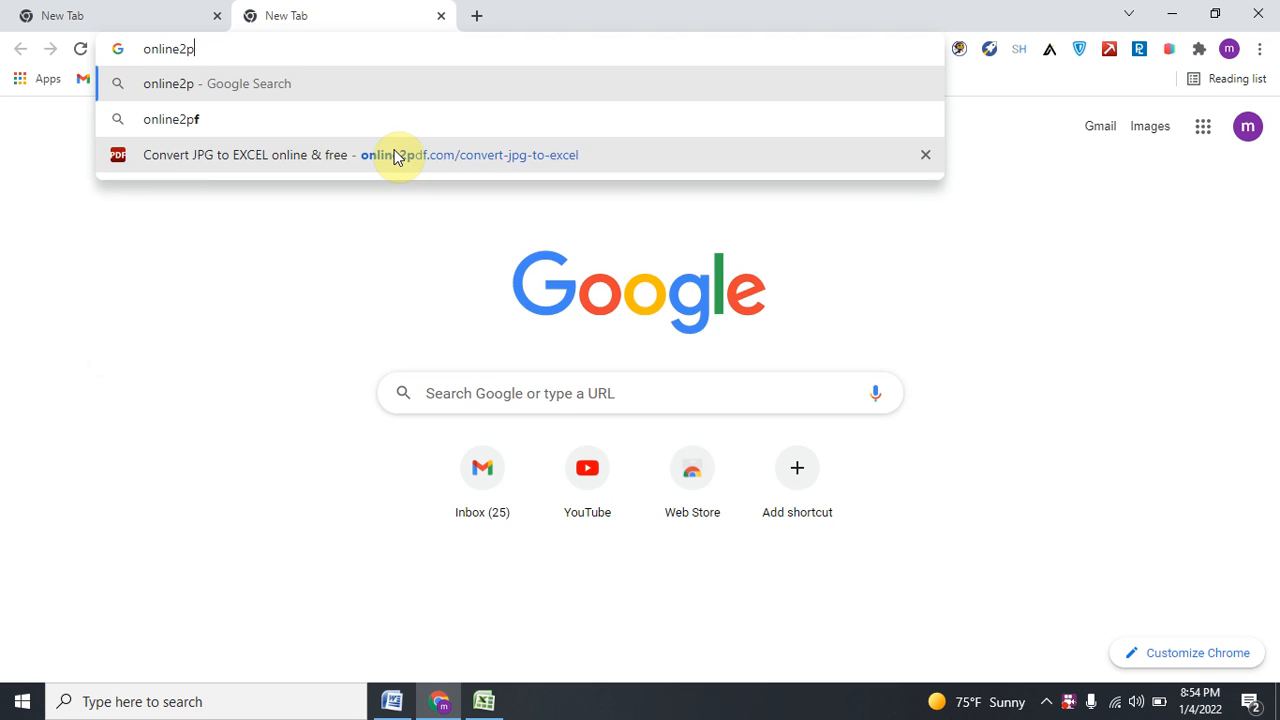
text(df)
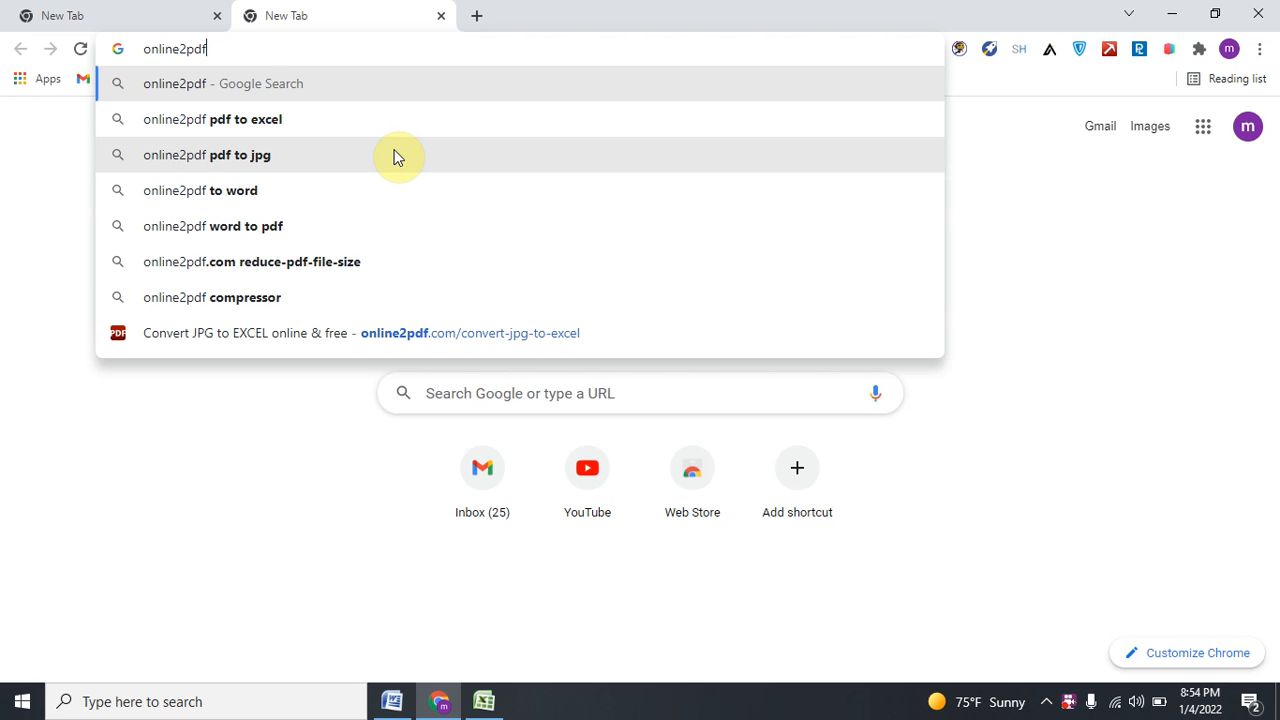
key(Return)
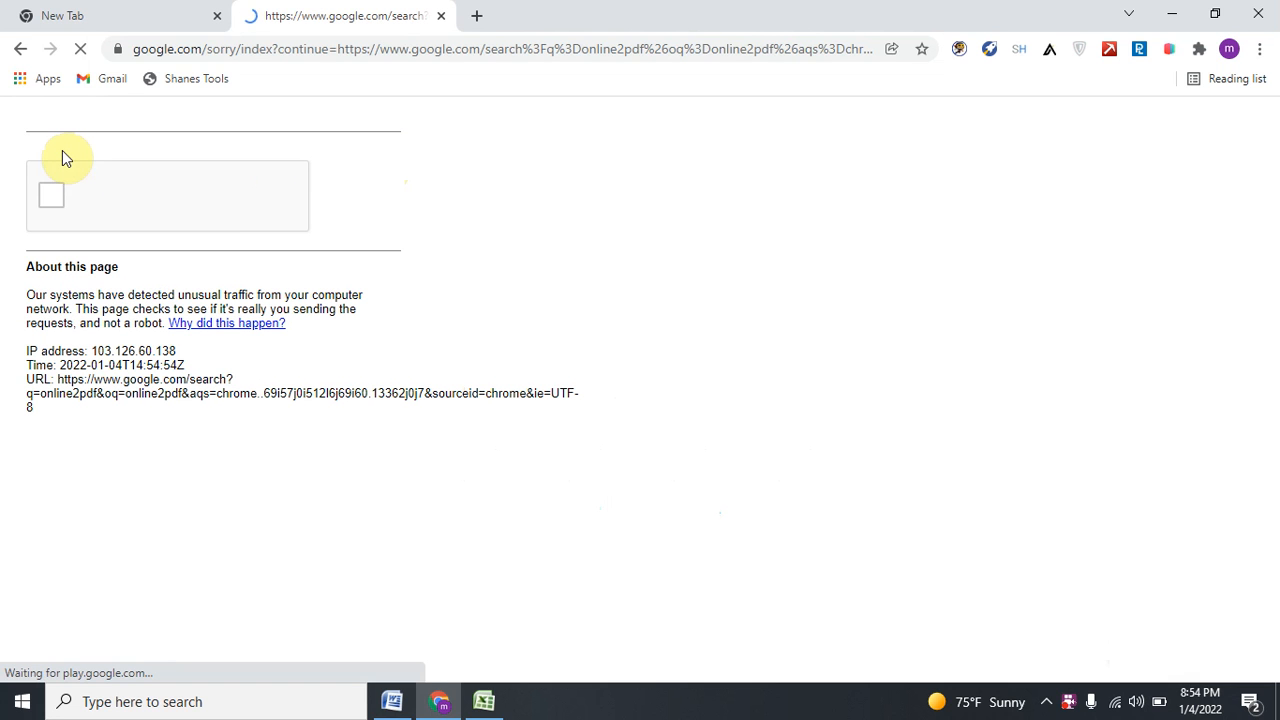
click(54, 195)
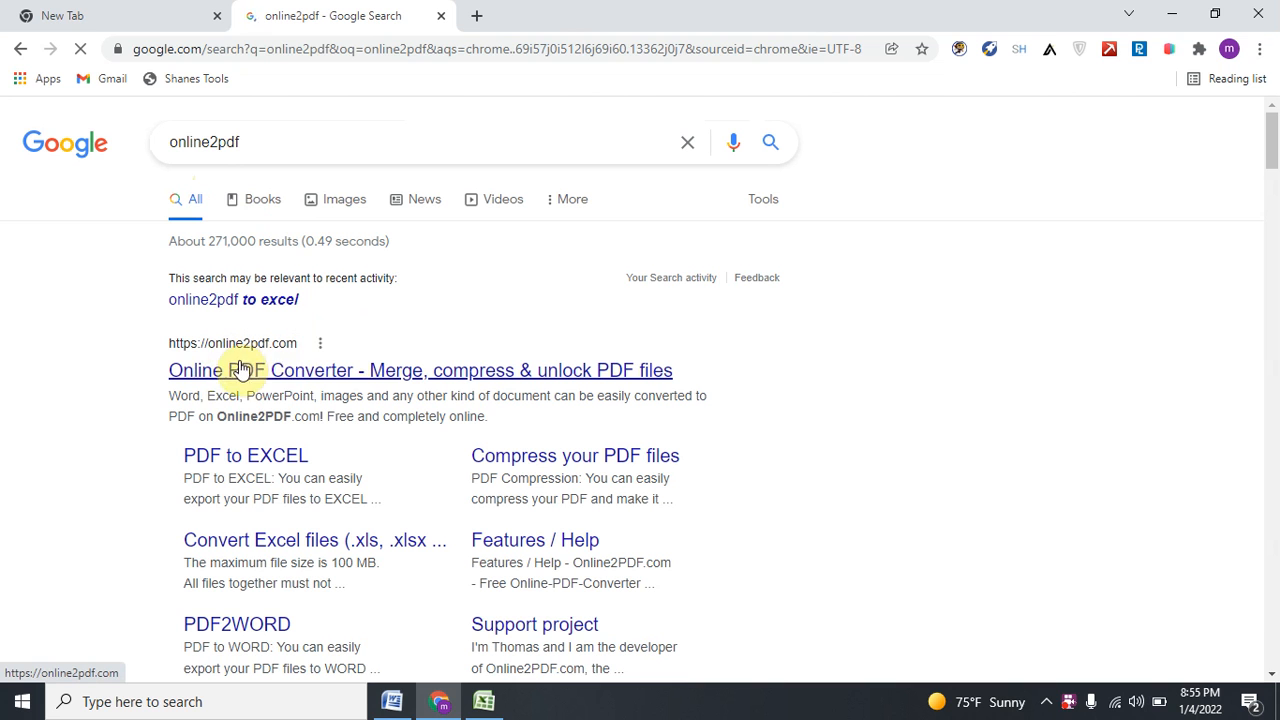
- Load online2pdf.com in the first tab and close the Google results tab
click(172, 30)
key(Return)
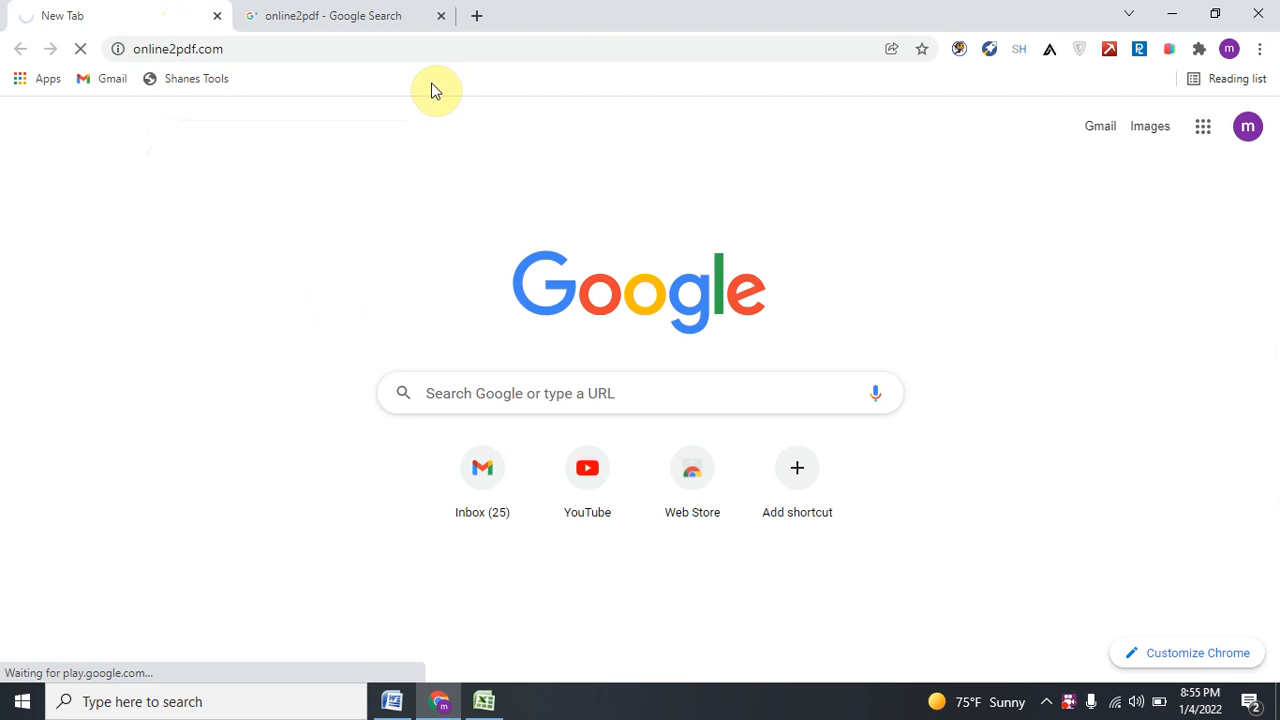
click(441, 16)
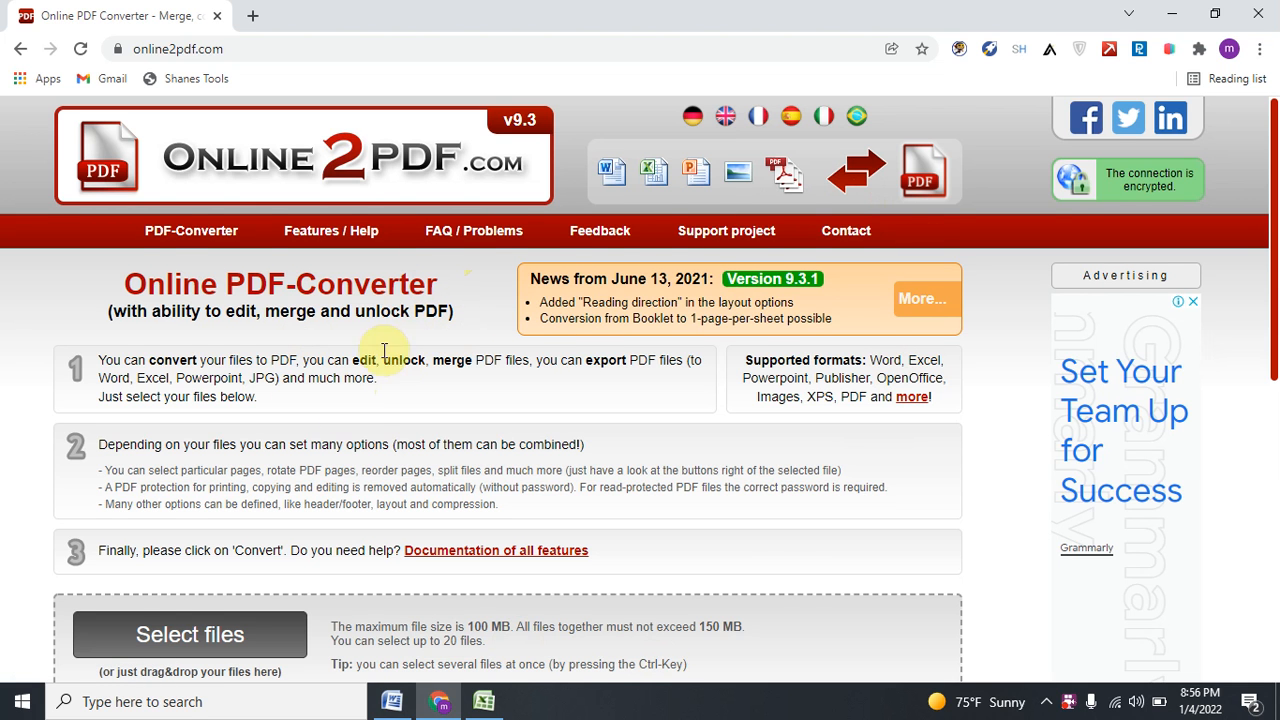
- Minimise the browser and Word windows, and open the Desktop picture Image To Excel in a maximised Paint window
scroll(351, 423, down, 1)
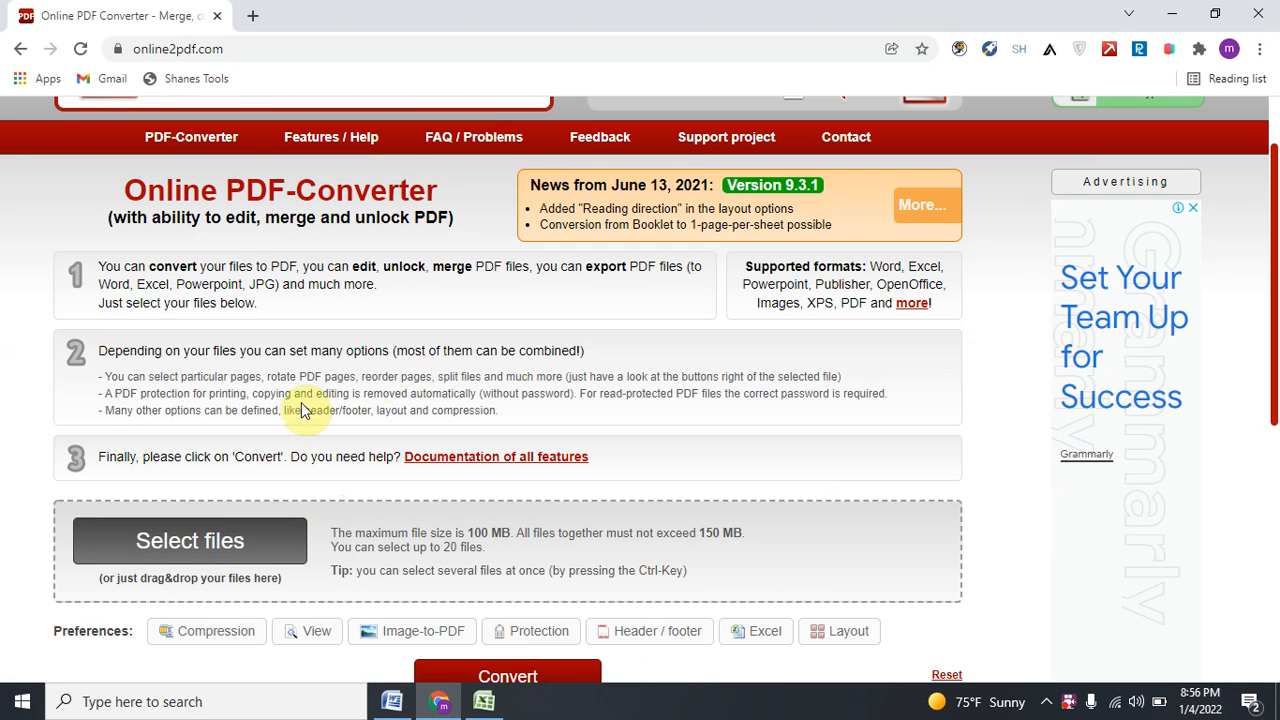
scroll(457, 383, down, 1)
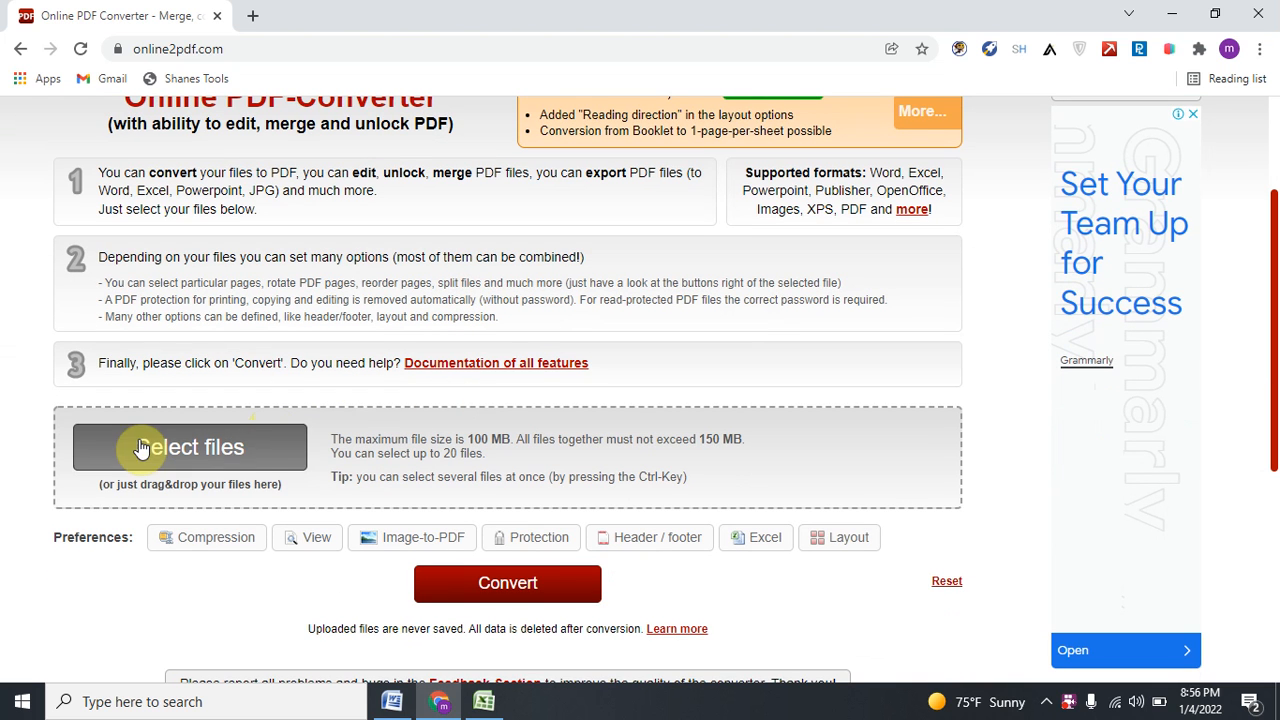
click(1160, 17)
click(1166, 11)
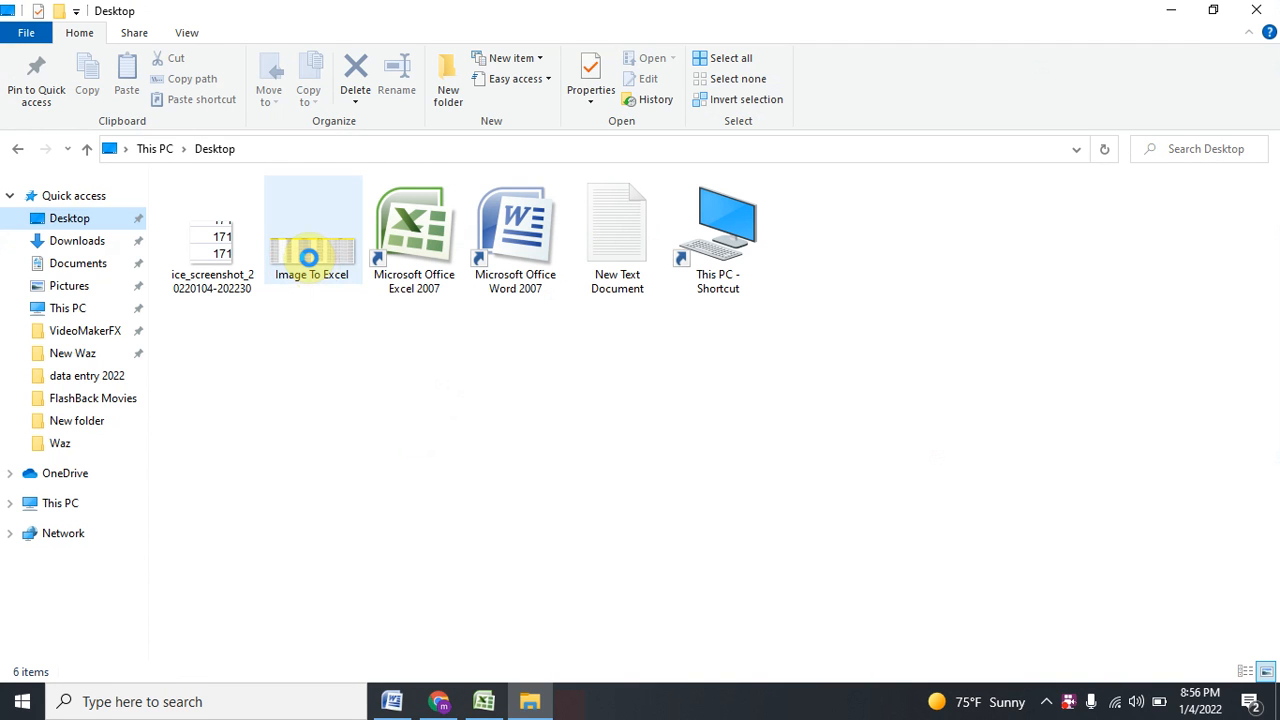
click(309, 258)
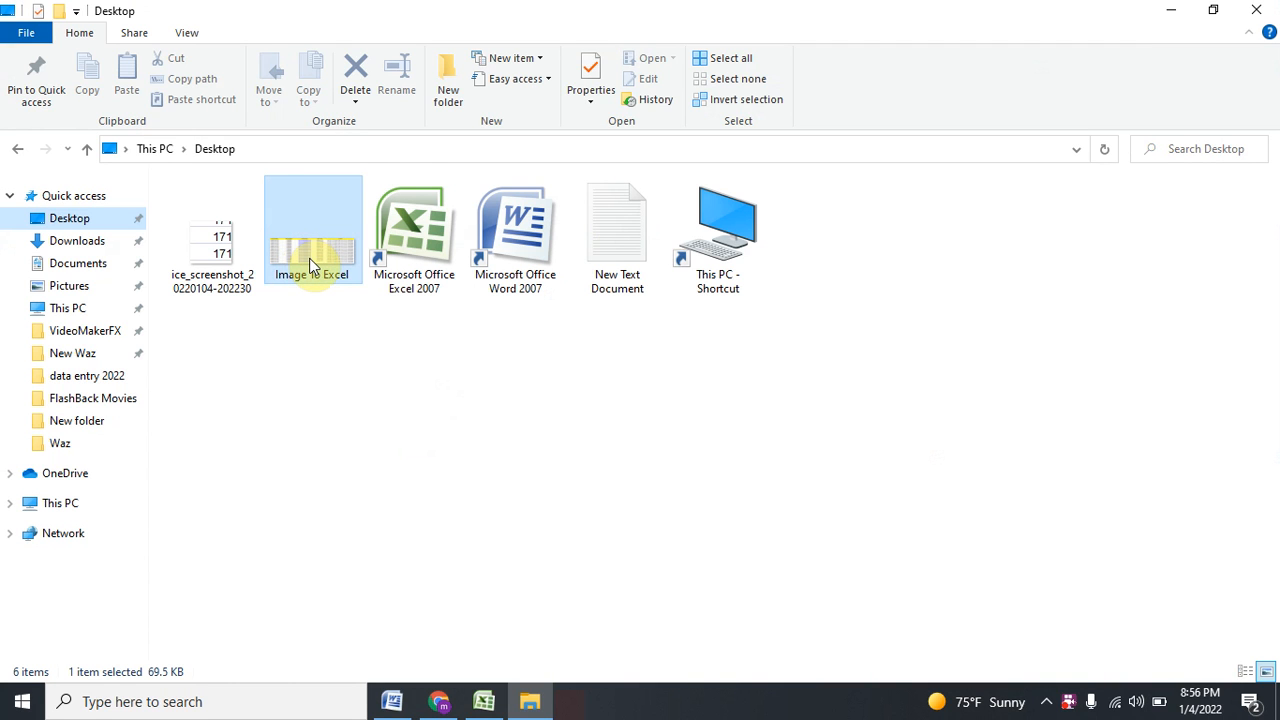
double_click(309, 258)
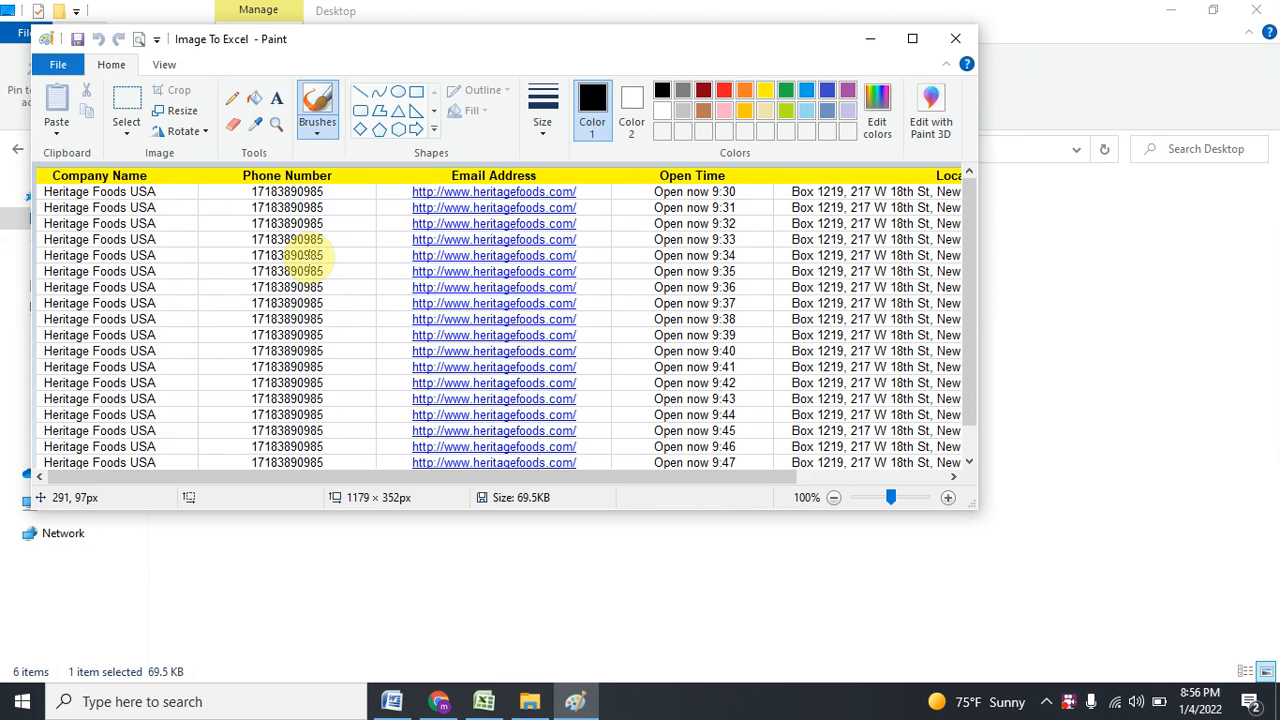
click(910, 37)
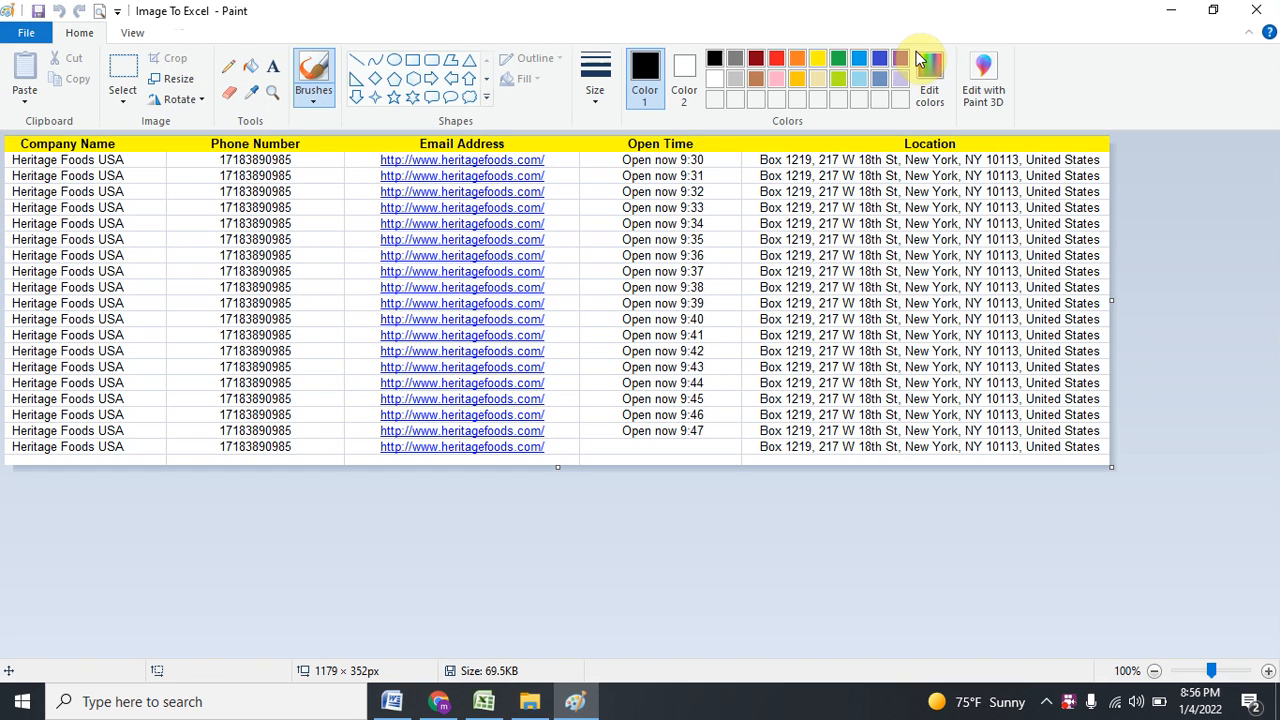
- Scribble black brush strokes over the table picture and close Paint without saving the changes
drag(622, 231, 661, 231)
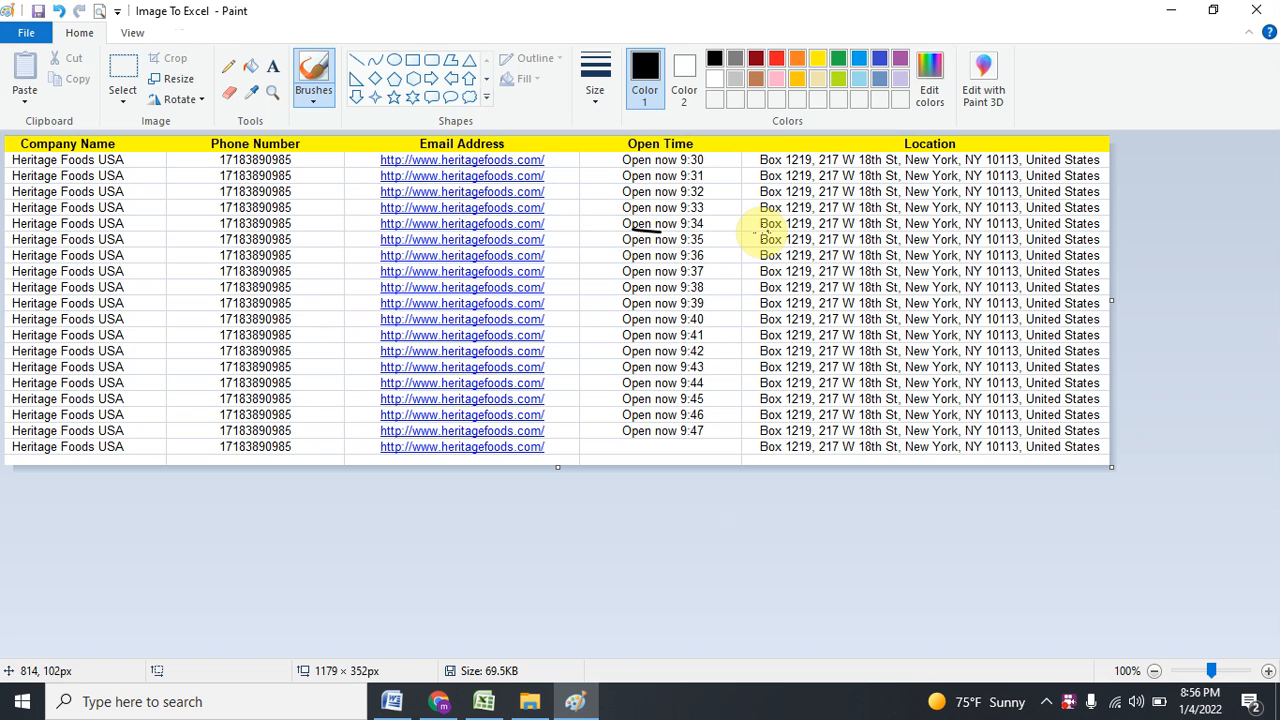
mouse_move(760, 233)
mouse_down()
mouse_move(629, 334)
mouse_move(471, 286)
mouse_move(423, 320)
mouse_move(300, 315)
mouse_move(300, 337)
mouse_move(314, 300)
mouse_move(186, 329)
mouse_move(150, 322)
mouse_up()
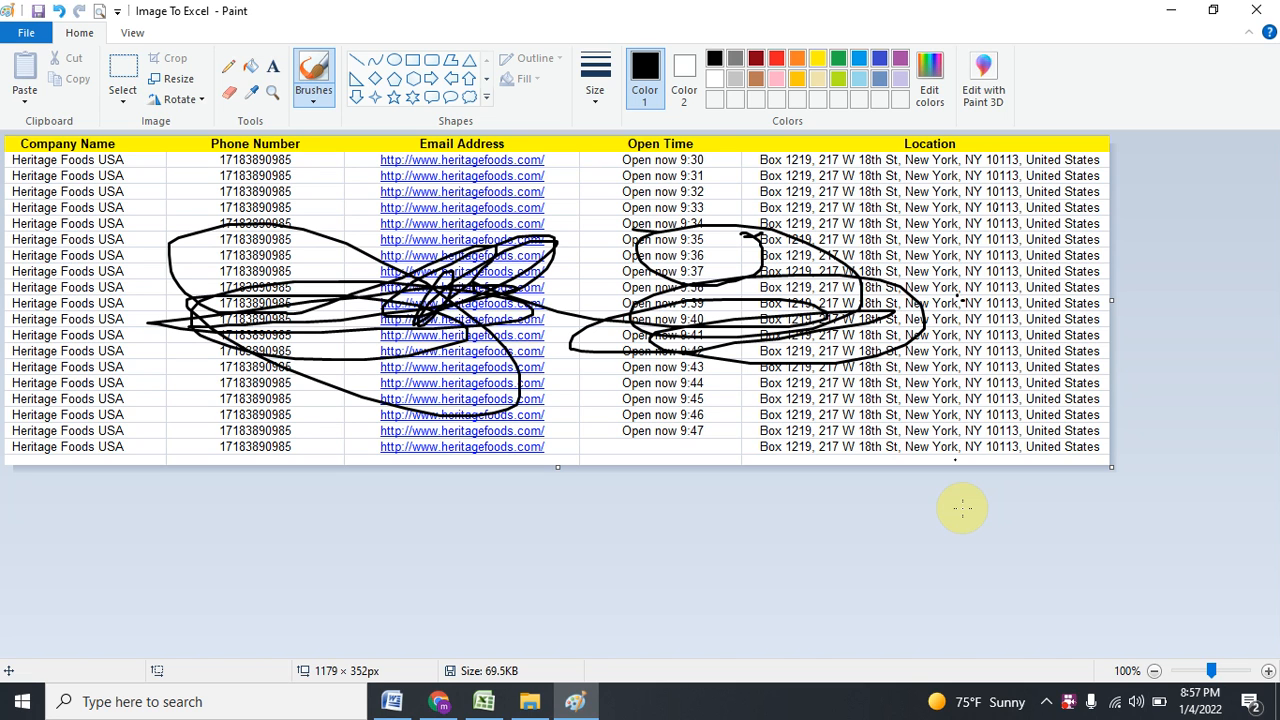
click(1262, 22)
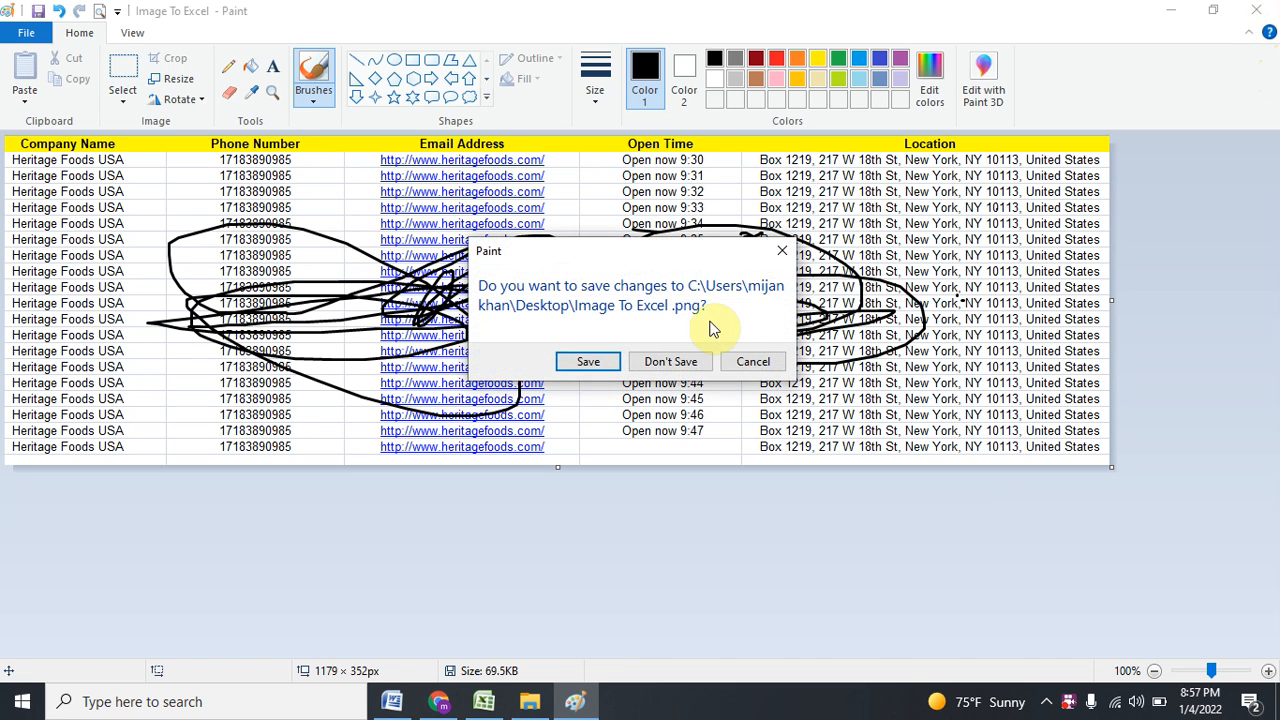
click(691, 362)
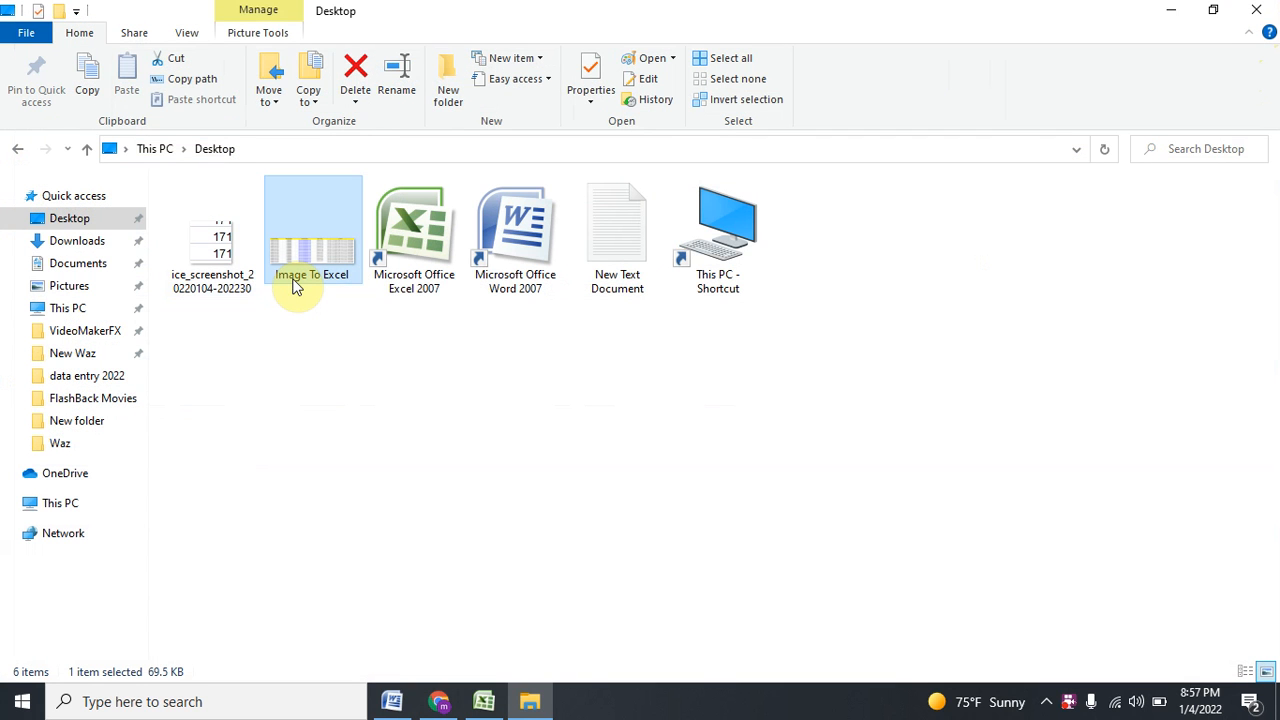
- Switch back to Chrome and add the Desktop file "Image To Excel .png" to the Online2PDF converter
click(337, 349)
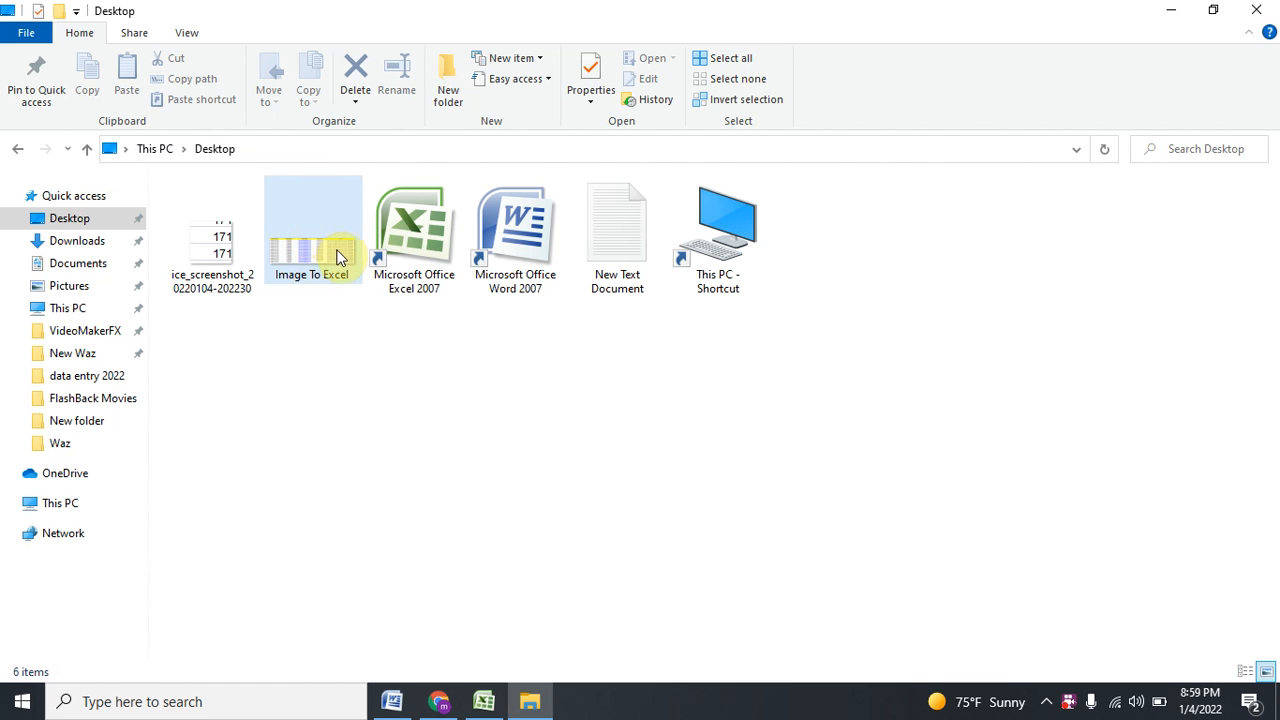
click(430, 699)
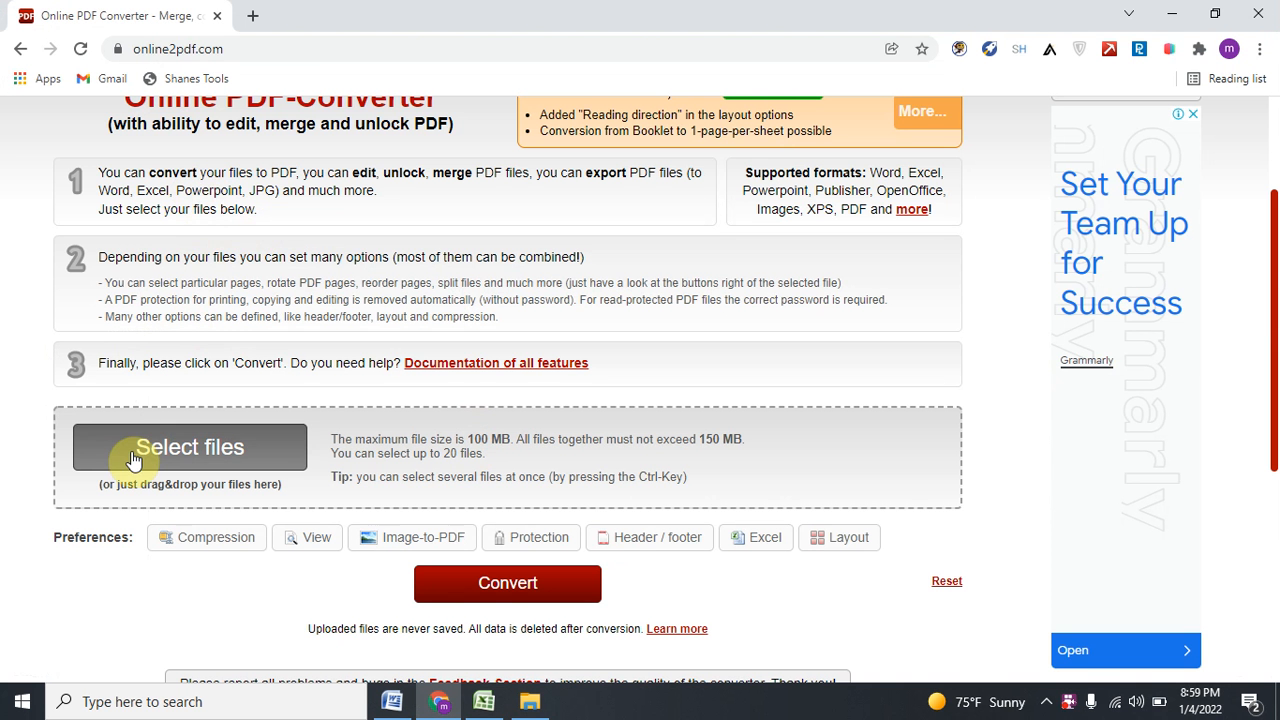
click(224, 449)
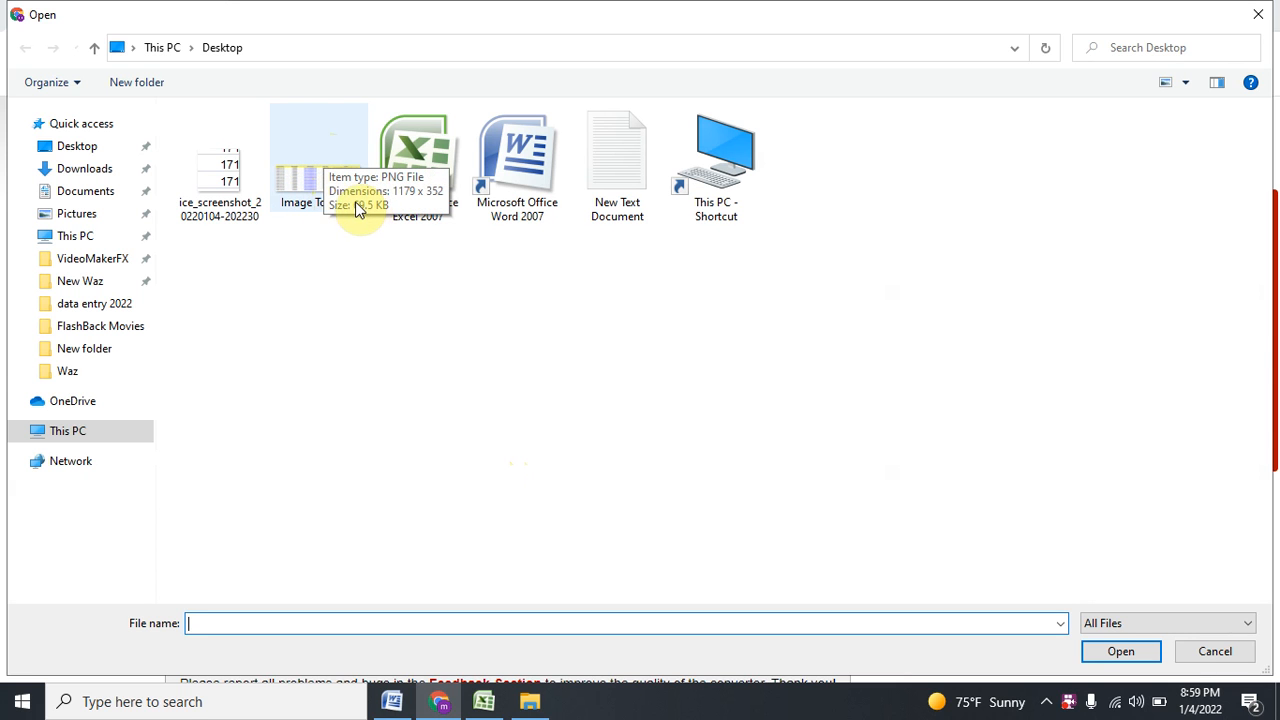
click(315, 162)
click(1120, 652)
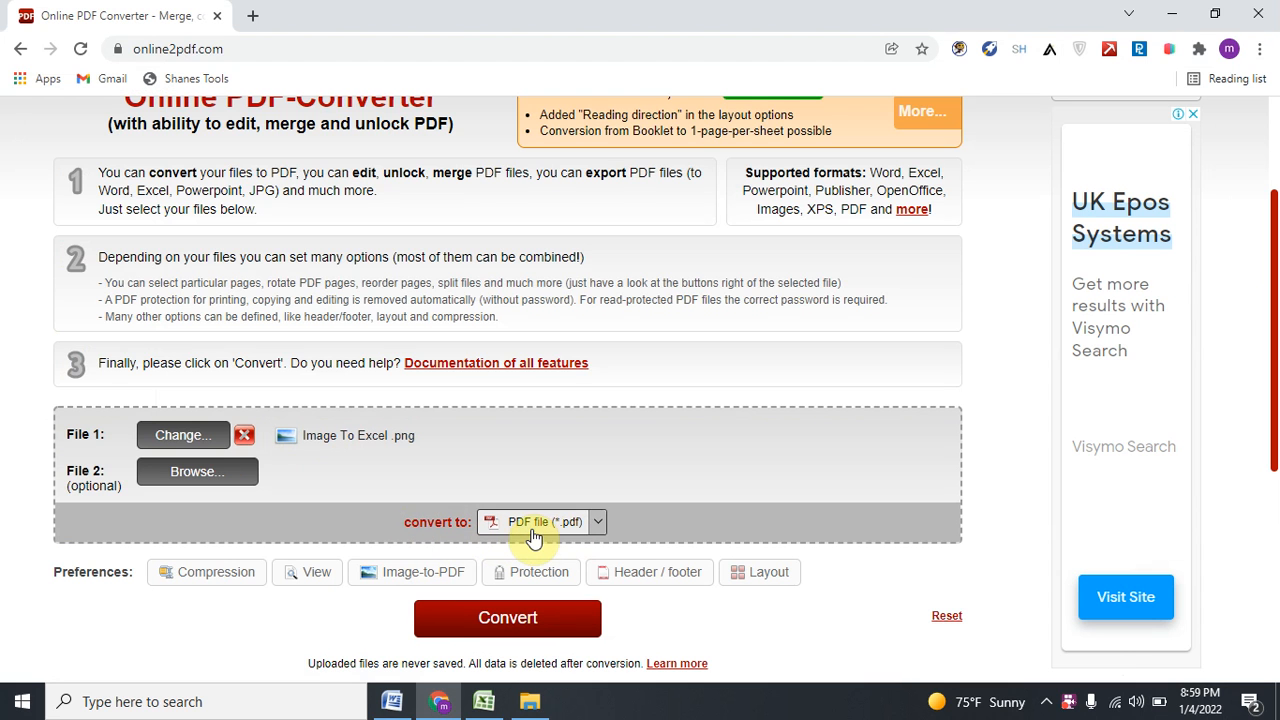
- Set the output format to Excel 2007-2019 (*.xlsx) and convert the image file
click(598, 523)
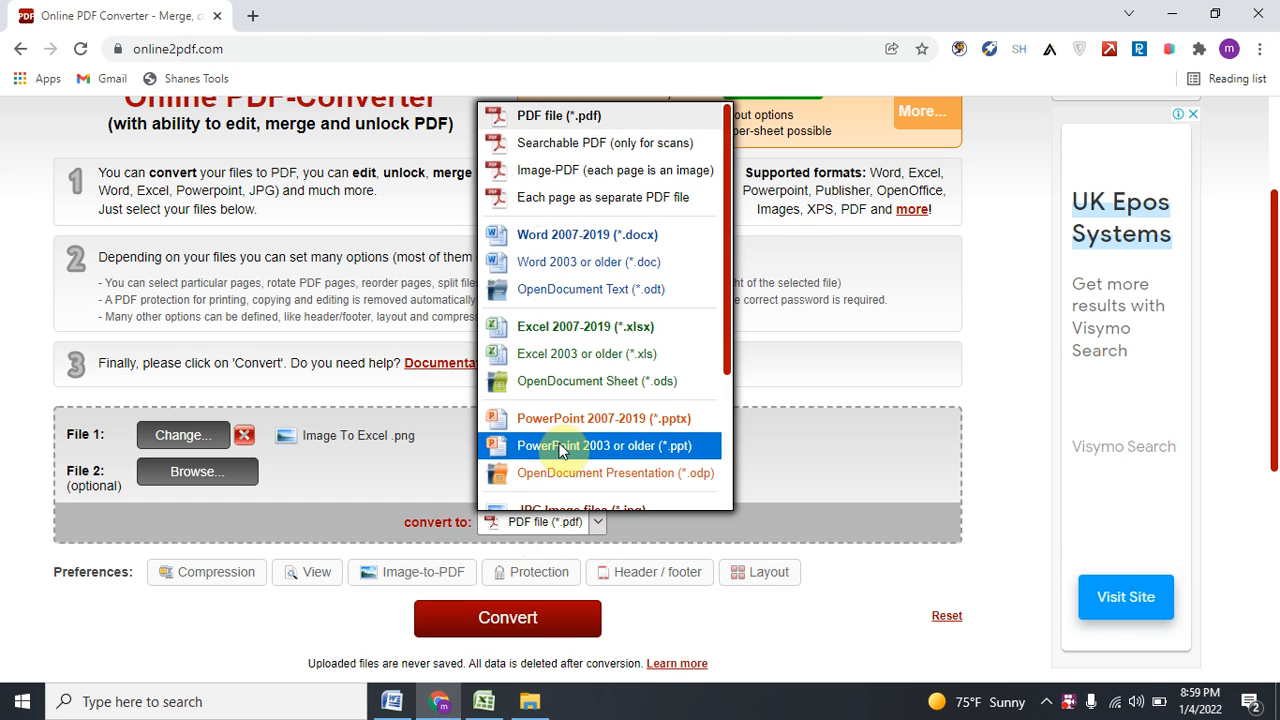
scroll(562, 446, down, 5)
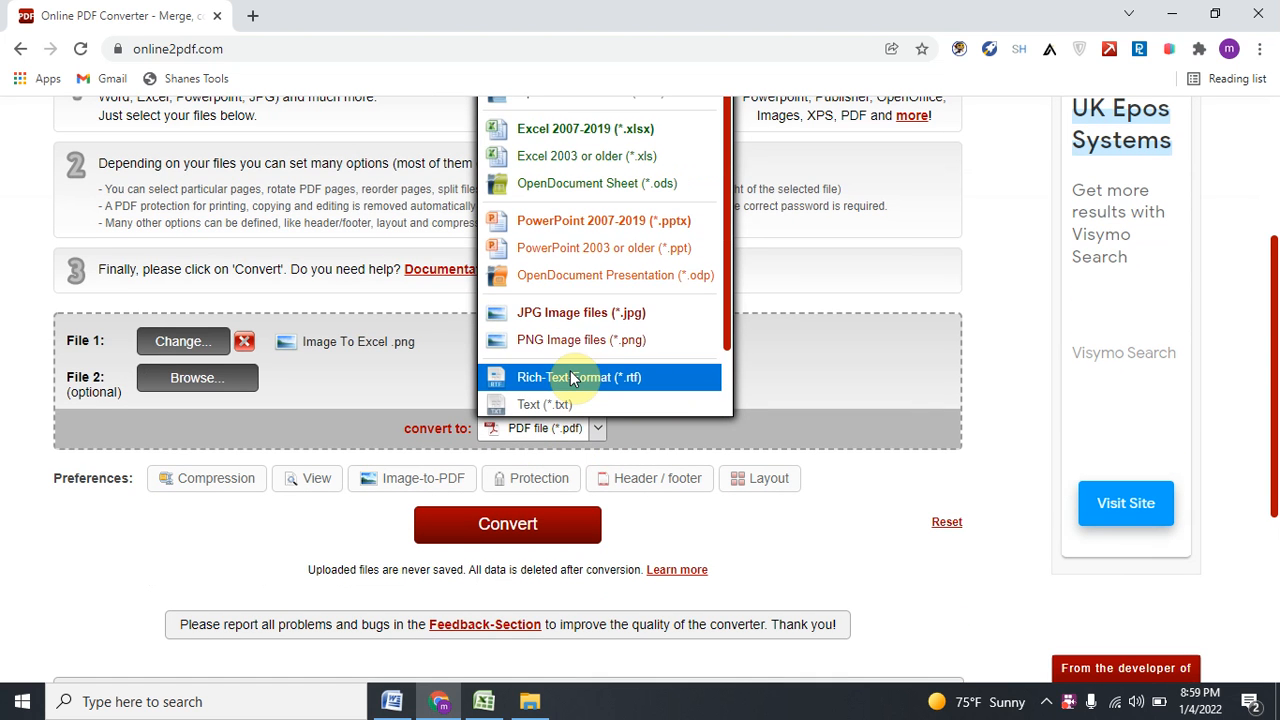
scroll(573, 378, up, 5)
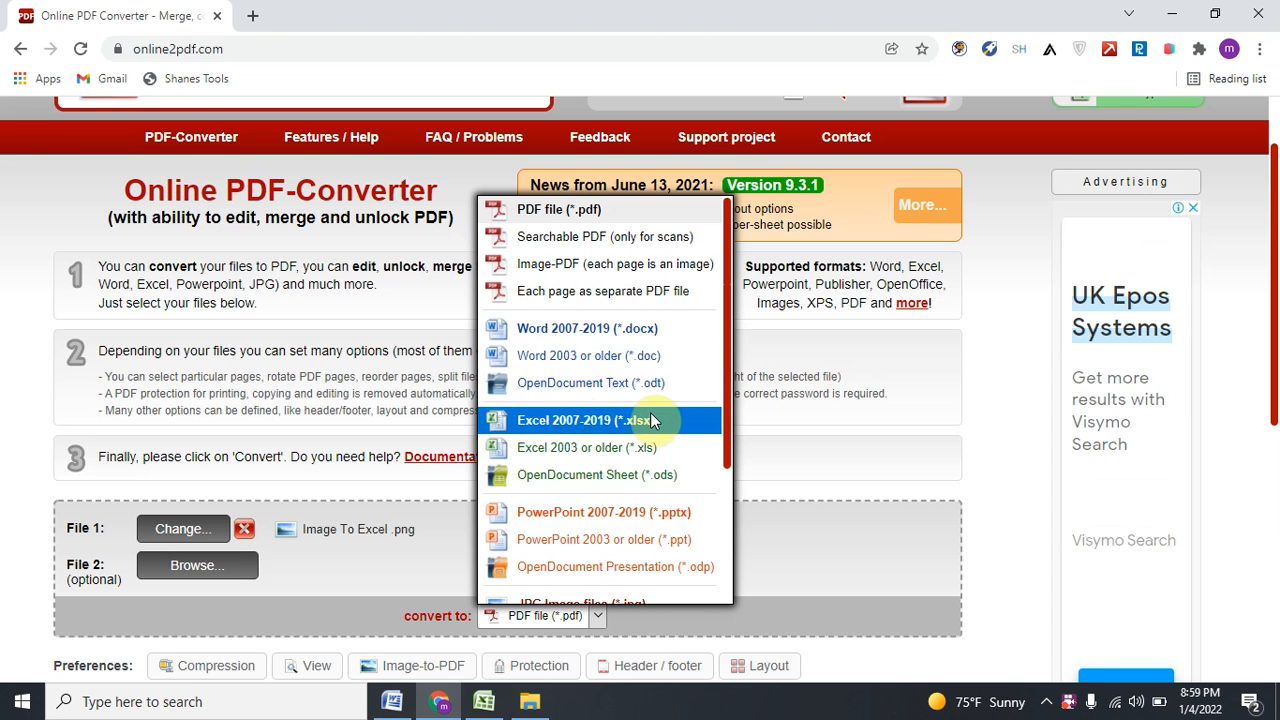
click(635, 420)
scroll(543, 474, down, 2)
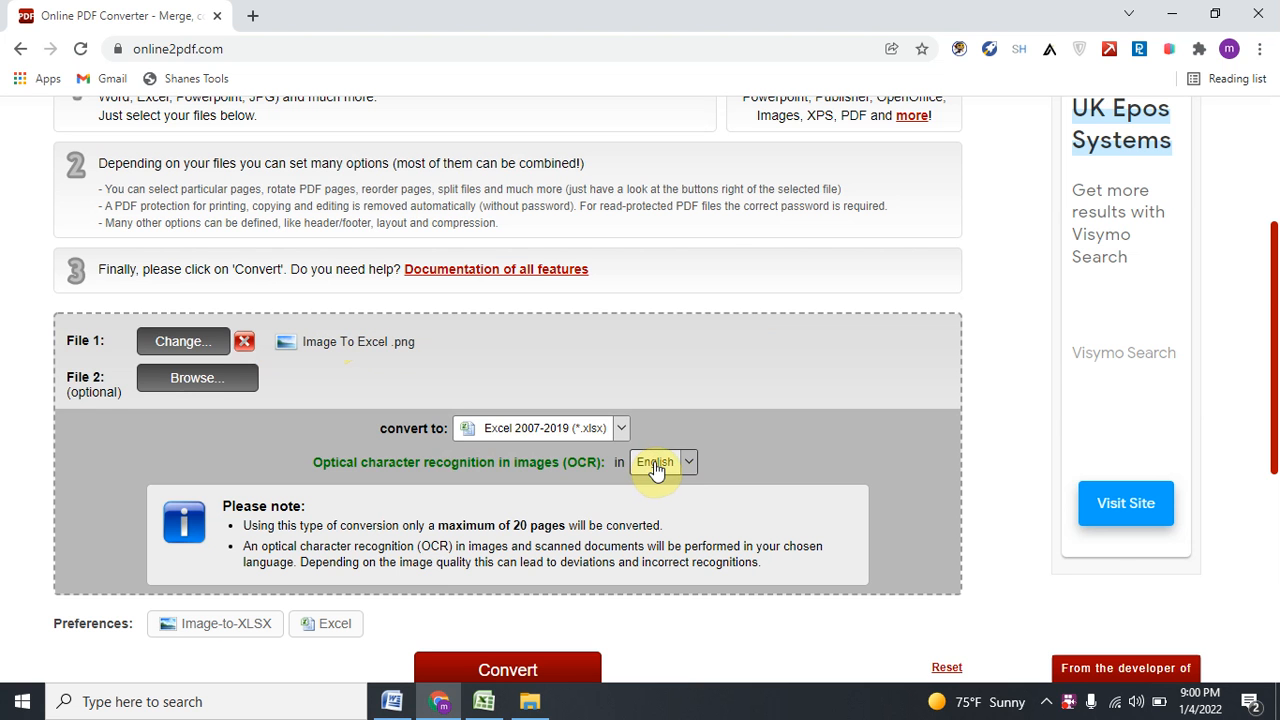
scroll(598, 470, down, 2)
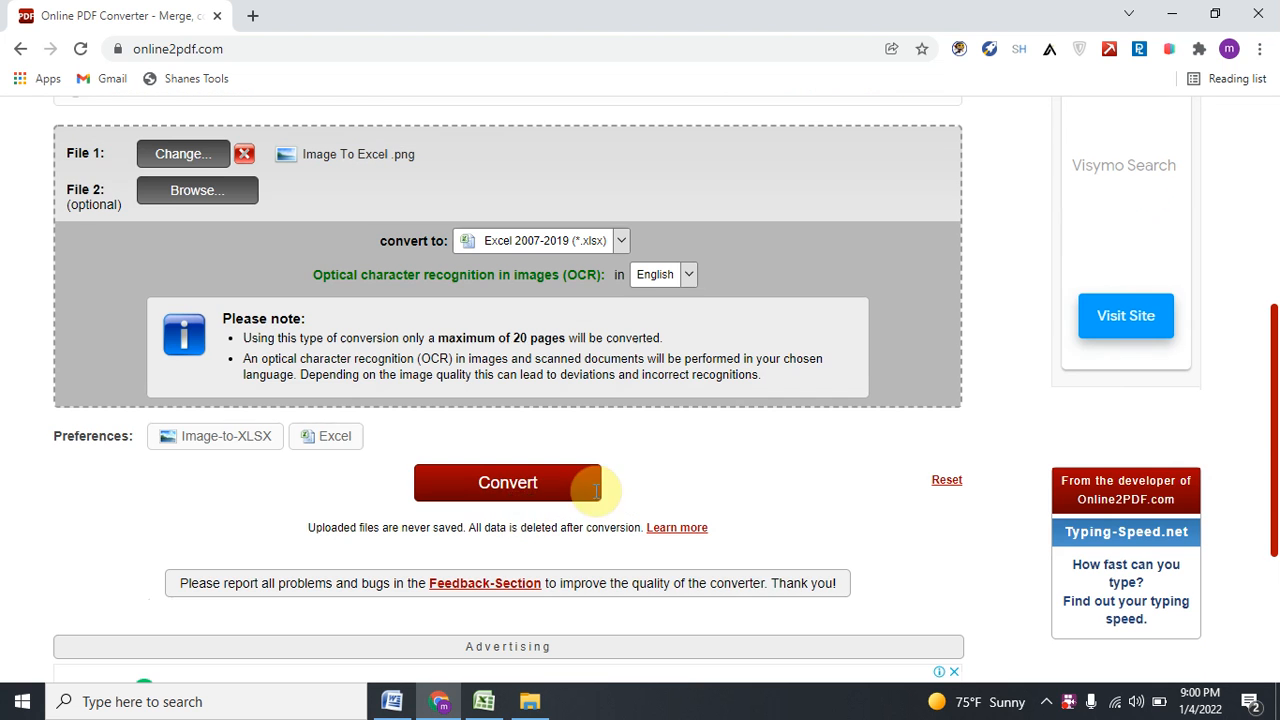
click(507, 497)
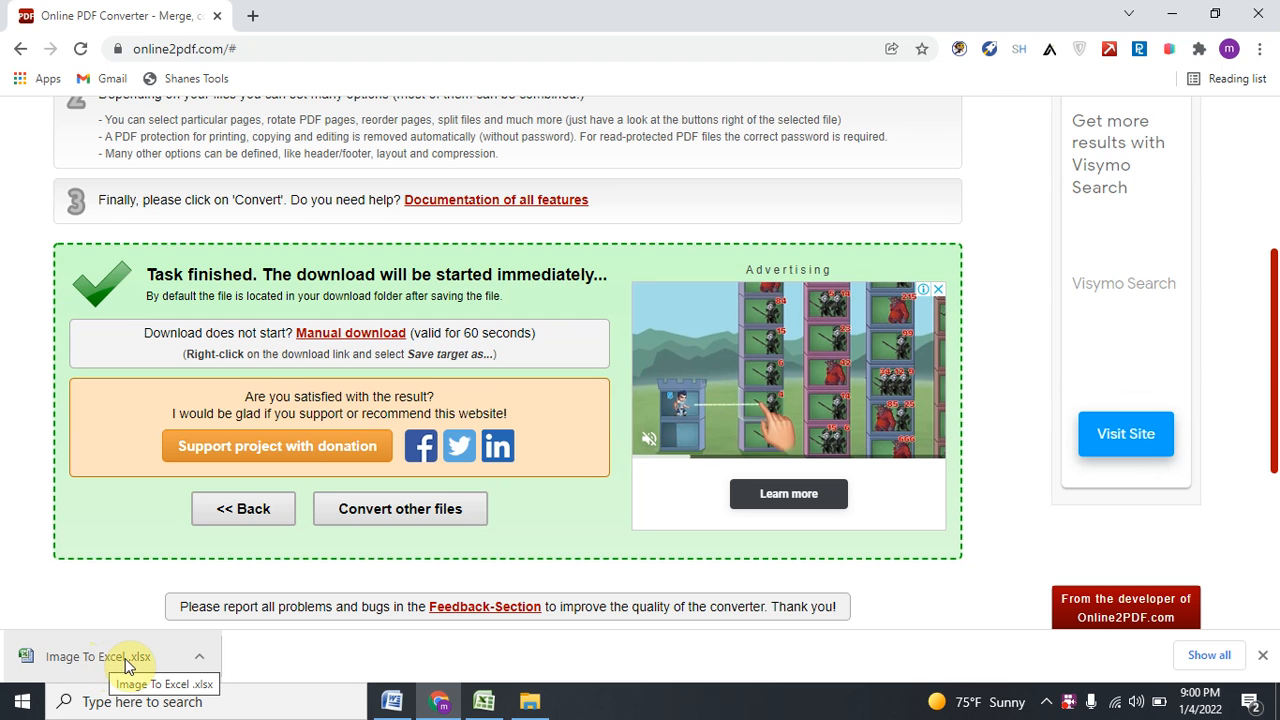
- Open the downloaded file "Image To Excel .xlsx" in Excel
click(453, 513)
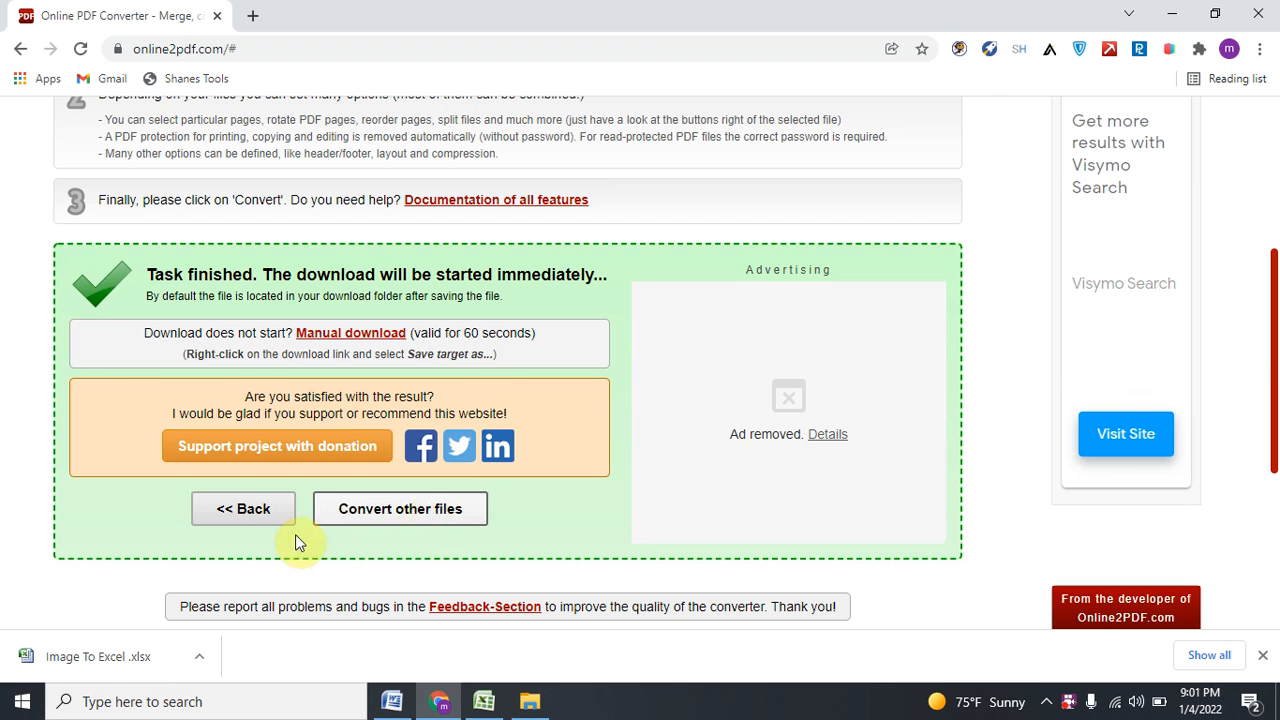
click(138, 658)
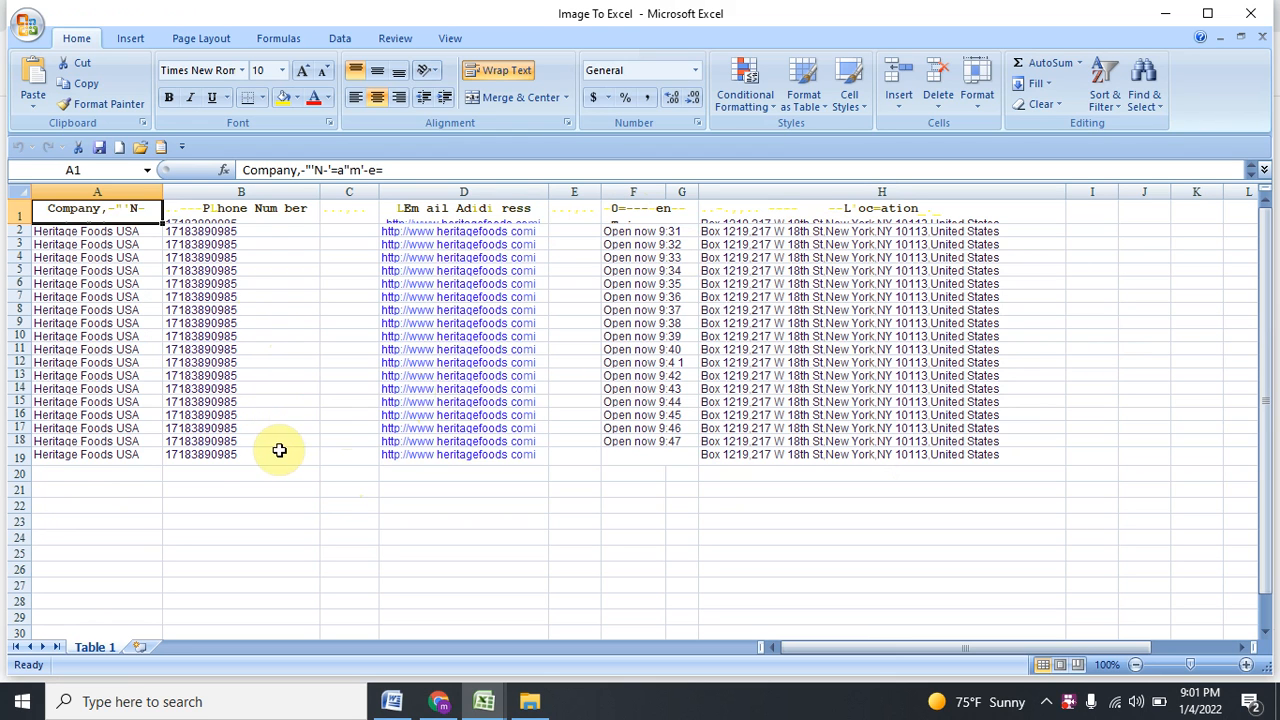
- Turn off text wrapping in the phone number header cell B1 and the email address header cell D1
double_click(304, 211)
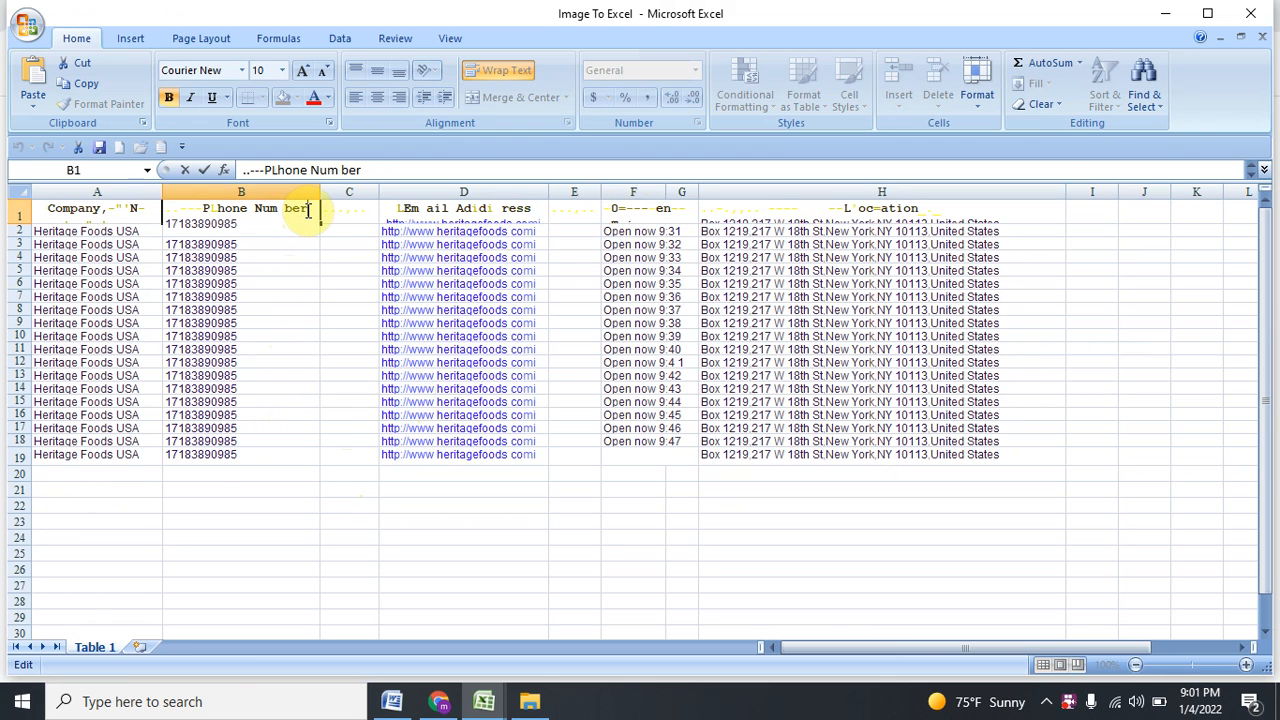
click(254, 223)
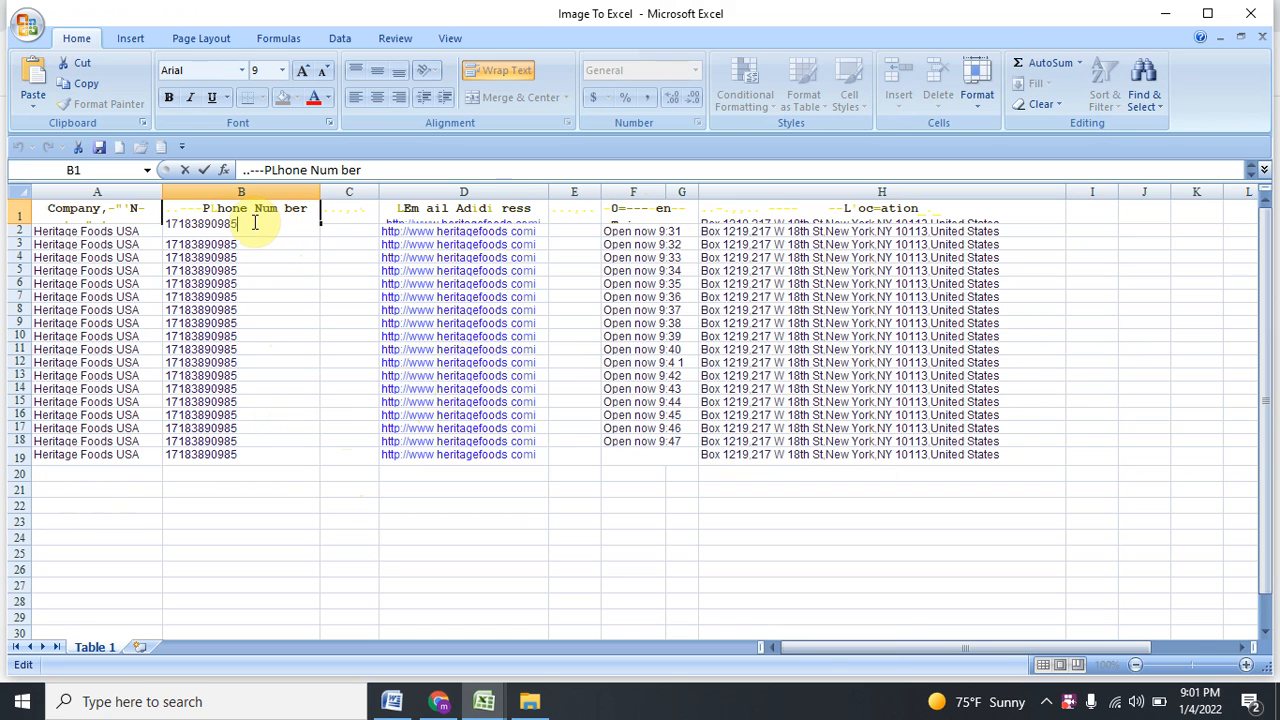
click(295, 336)
click(283, 212)
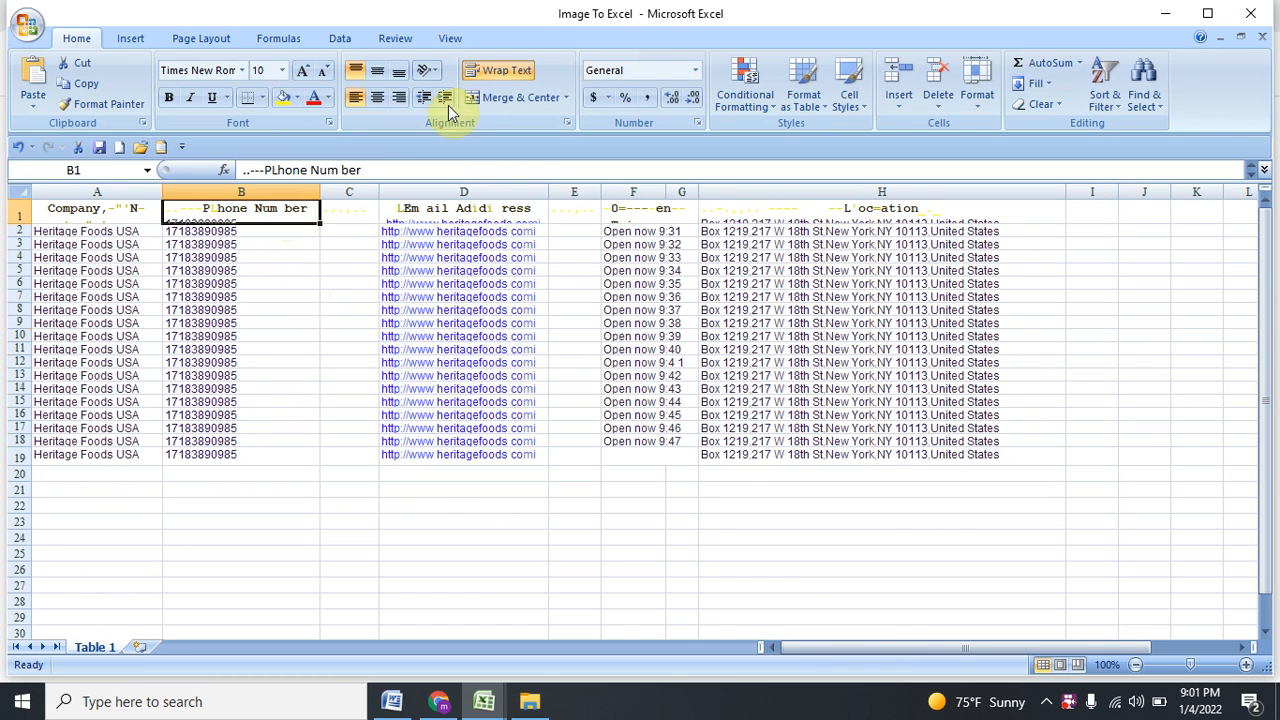
click(505, 70)
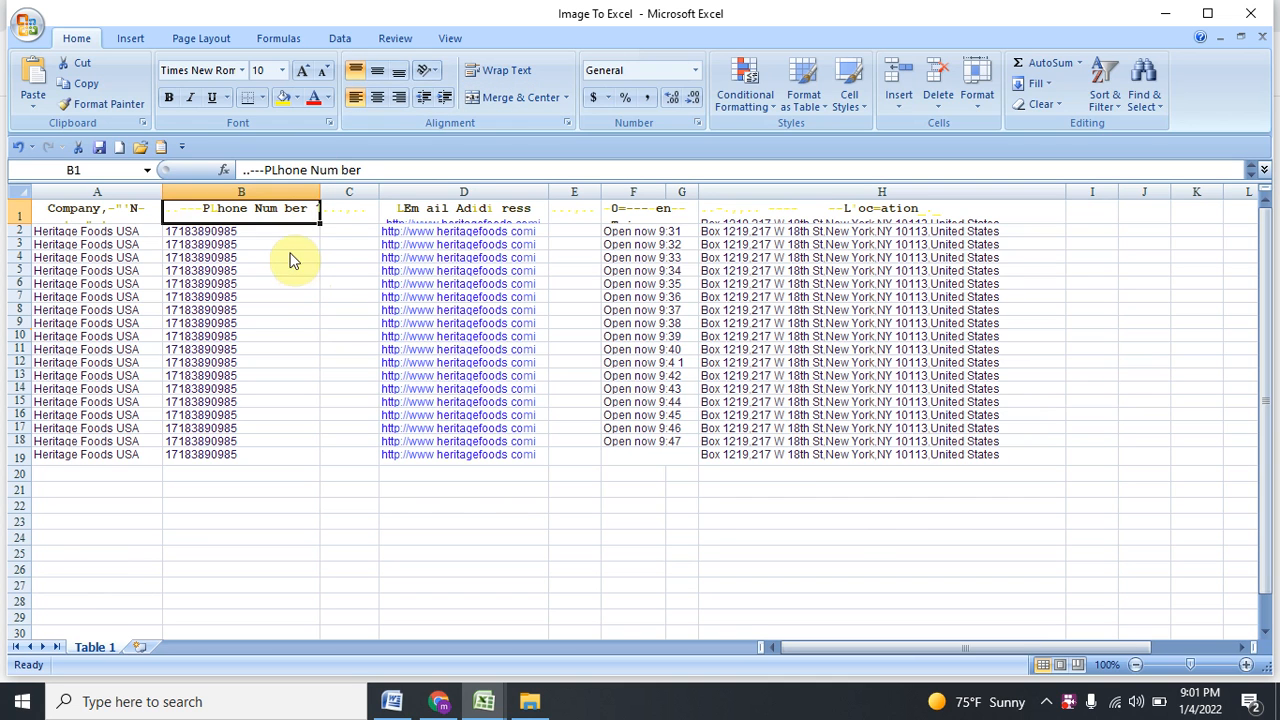
click(491, 207)
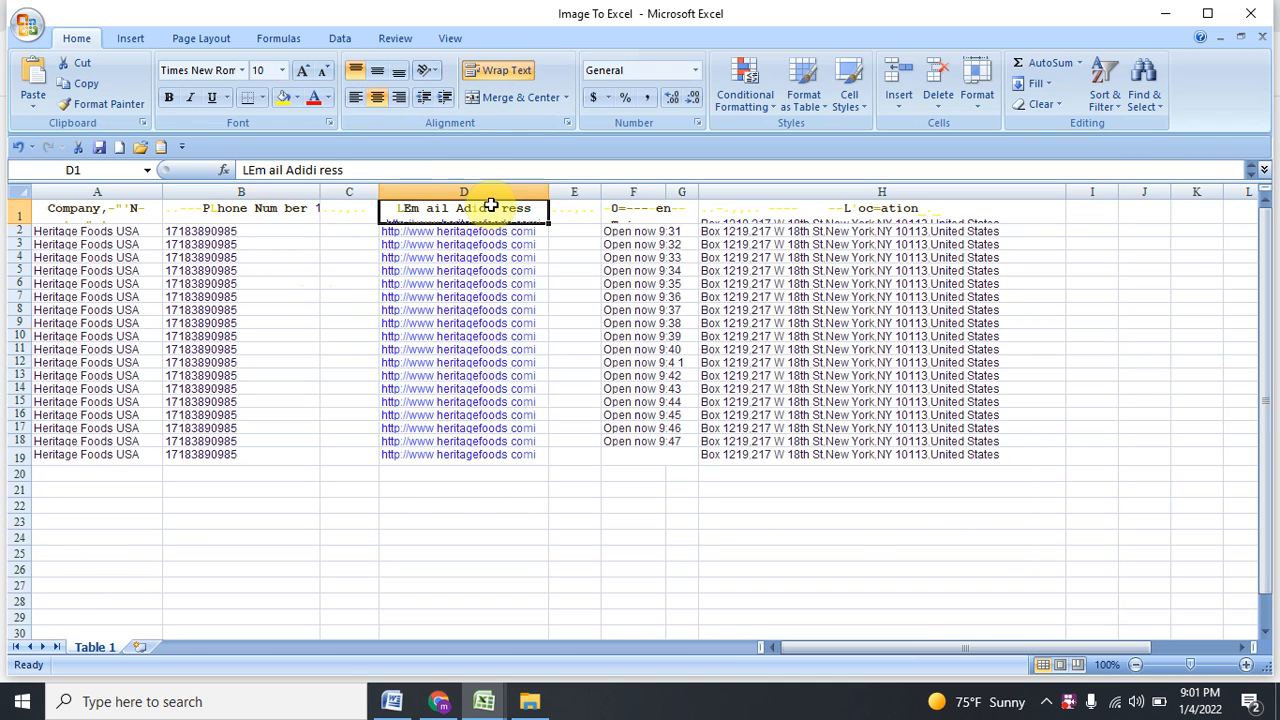
click(505, 70)
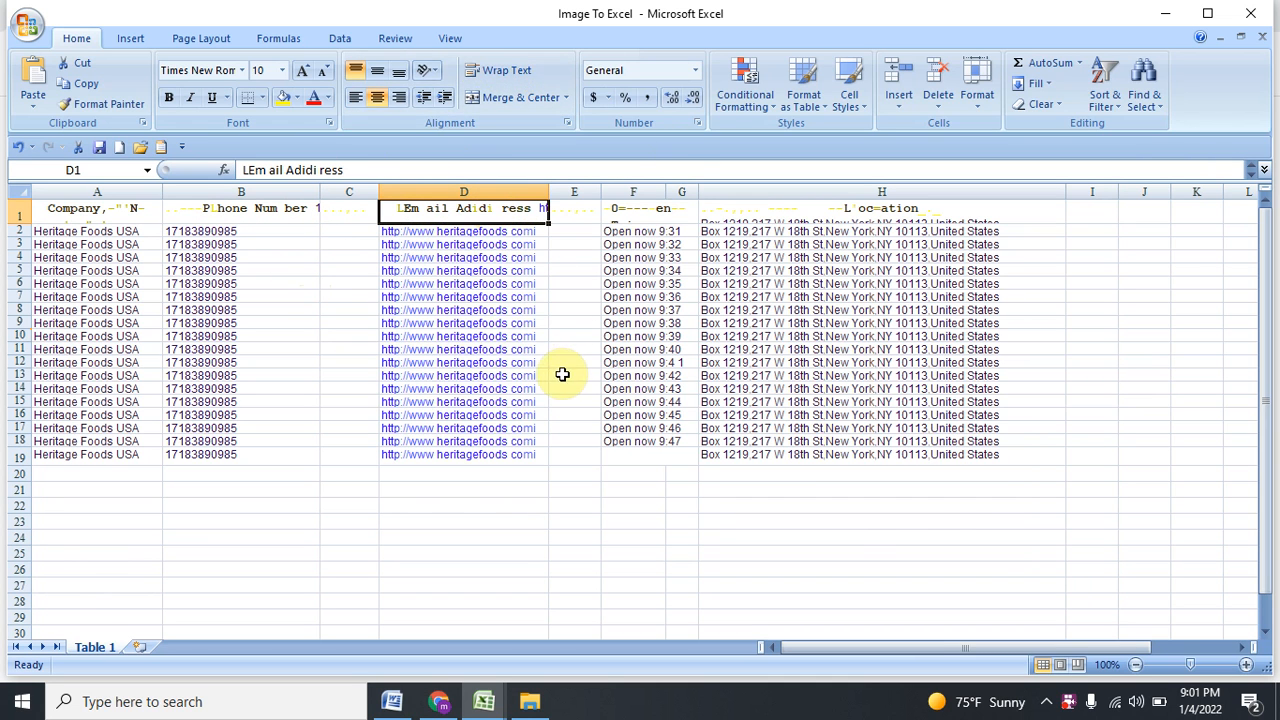
click(558, 480)
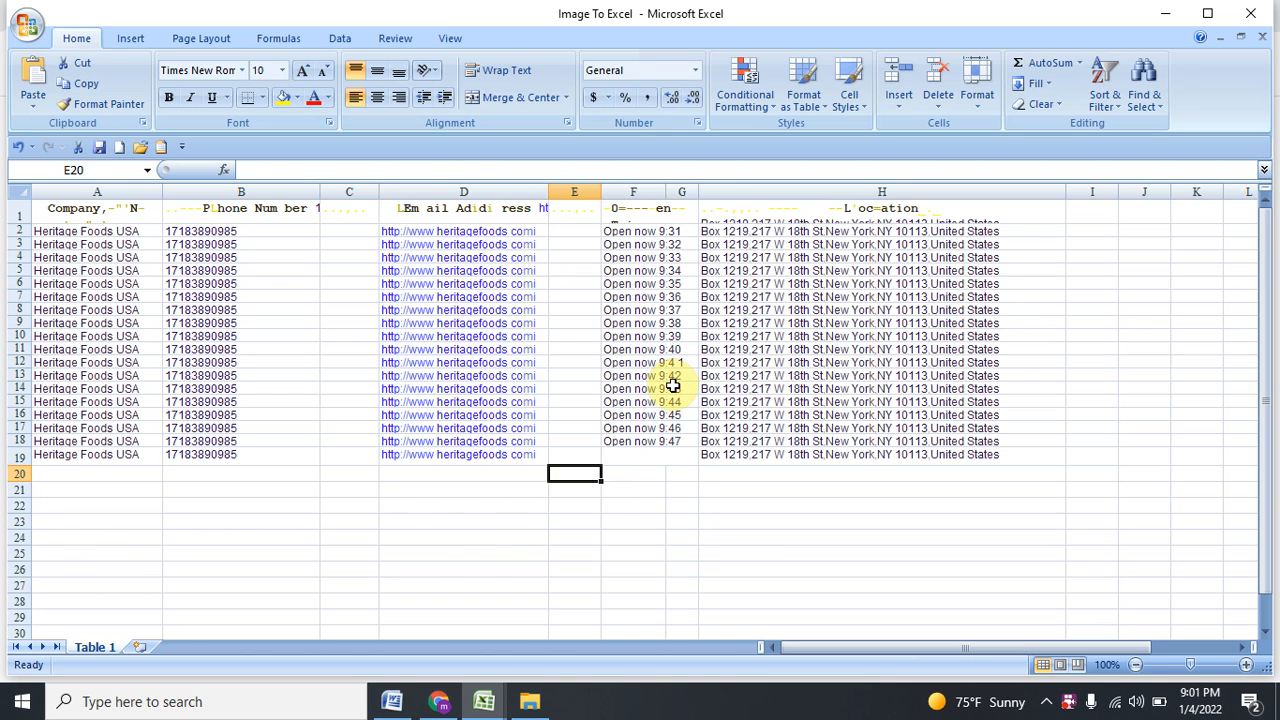
- Replace the ending of the phone number in cell B8 with the sample text "bfgxbxdfgdf"
click(789, 363)
click(251, 309)
double_click(254, 310)
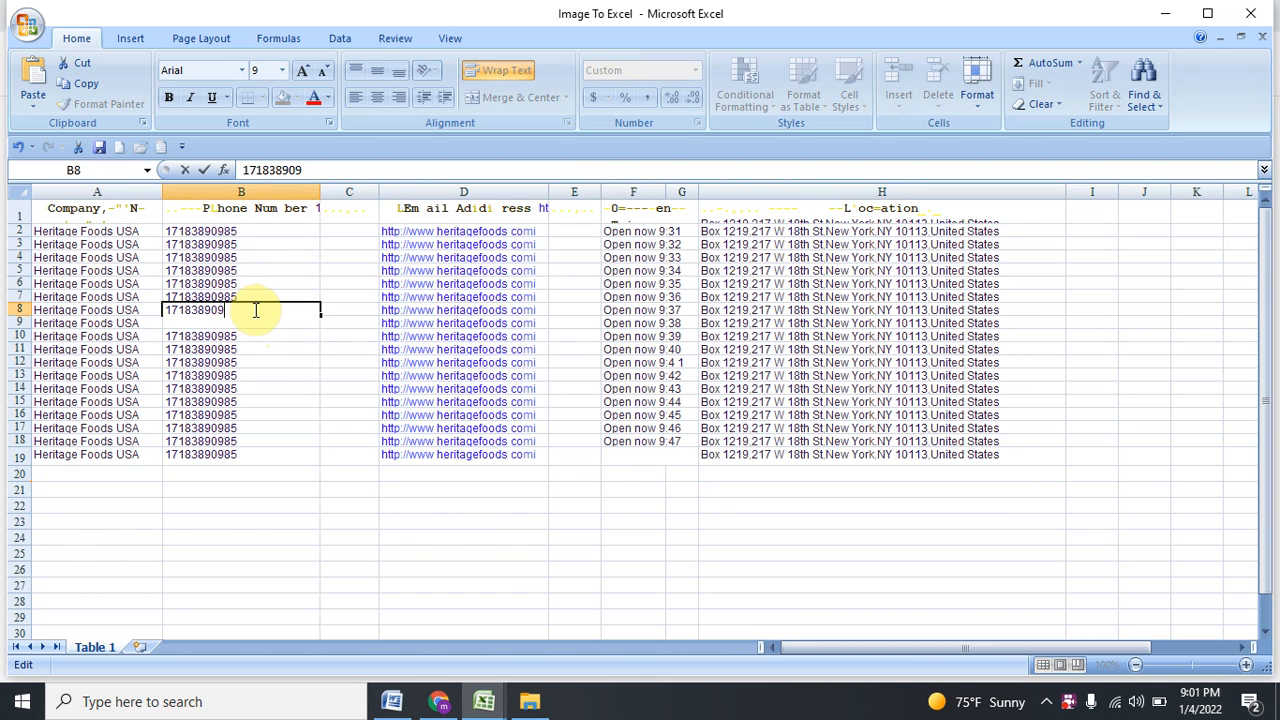
text(bfgxbxdfgdf)
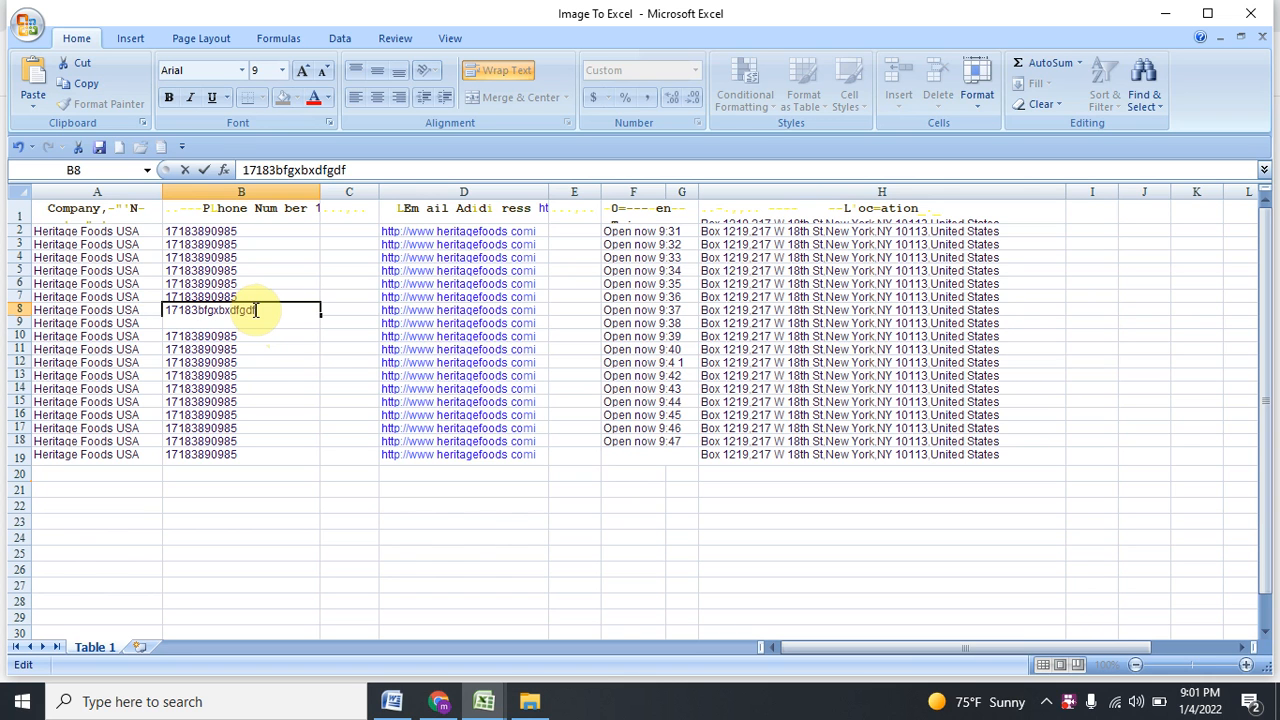
click(400, 555)
- Change the web address in cell D13 to the sample text "htttyjhntdyjtyd"
click(522, 375)
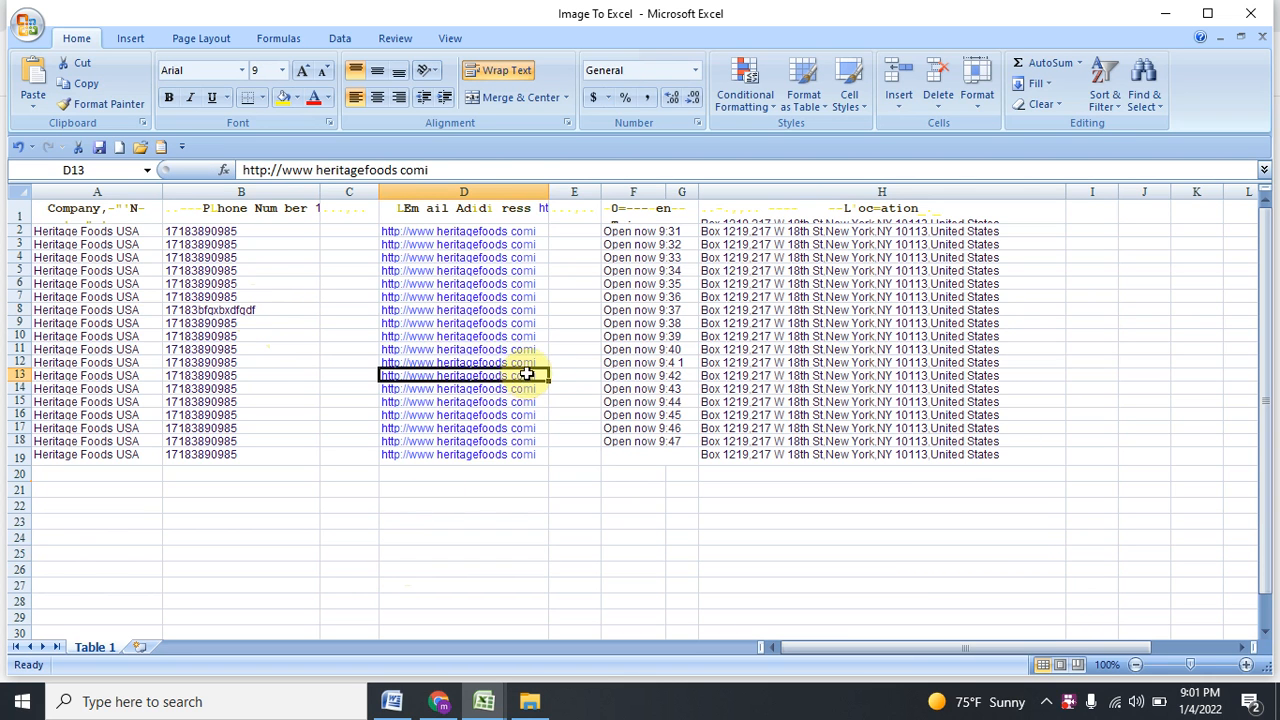
double_click(539, 376)
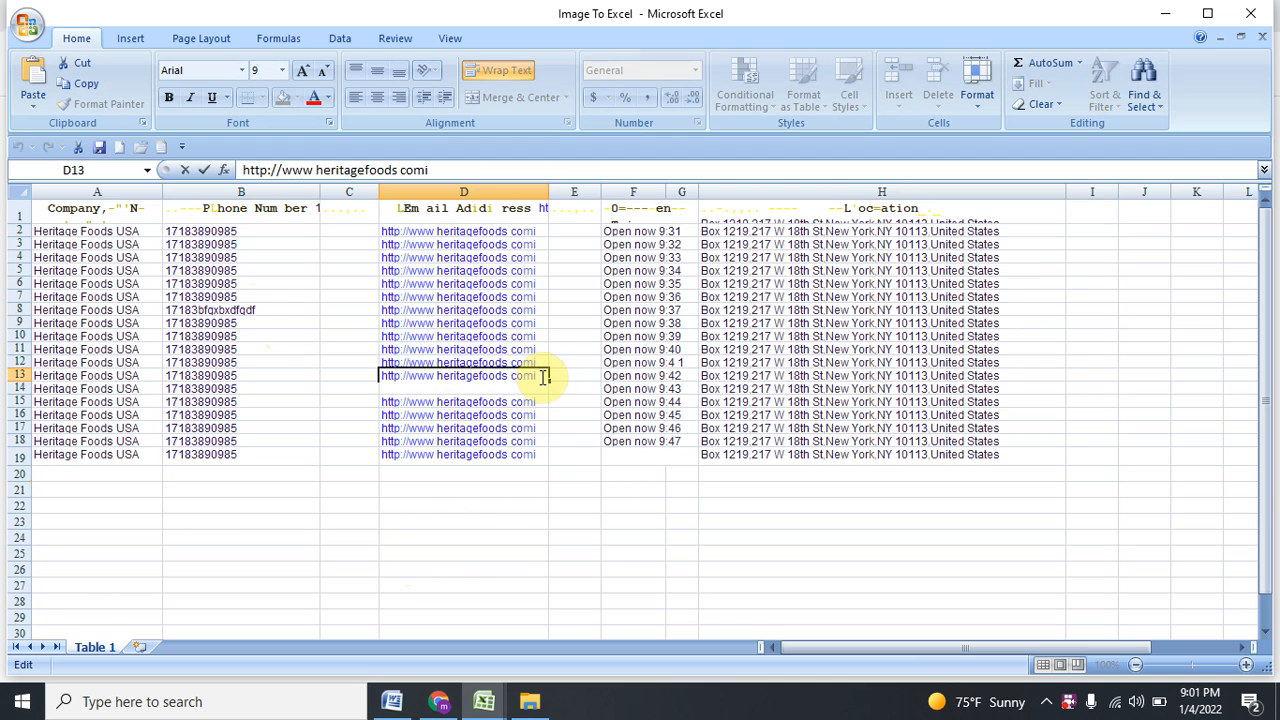
key(BackSpace)
key(BackSpace)
key(BackSpace)
key(BackSpace)
key(BackSpace)
key(BackSpace)
key(BackSpace)
key(BackSpace)
key(BackSpace)
key(BackSpace)
key(BackSpace)
key(BackSpace)
key(BackSpace)
key(BackSpace)
key(BackSpace)
key(BackSpace)
key(BackSpace)
key(BackSpace)
key(BackSpace)
key(BackSpace)
text(tyjhntdyjtyd)
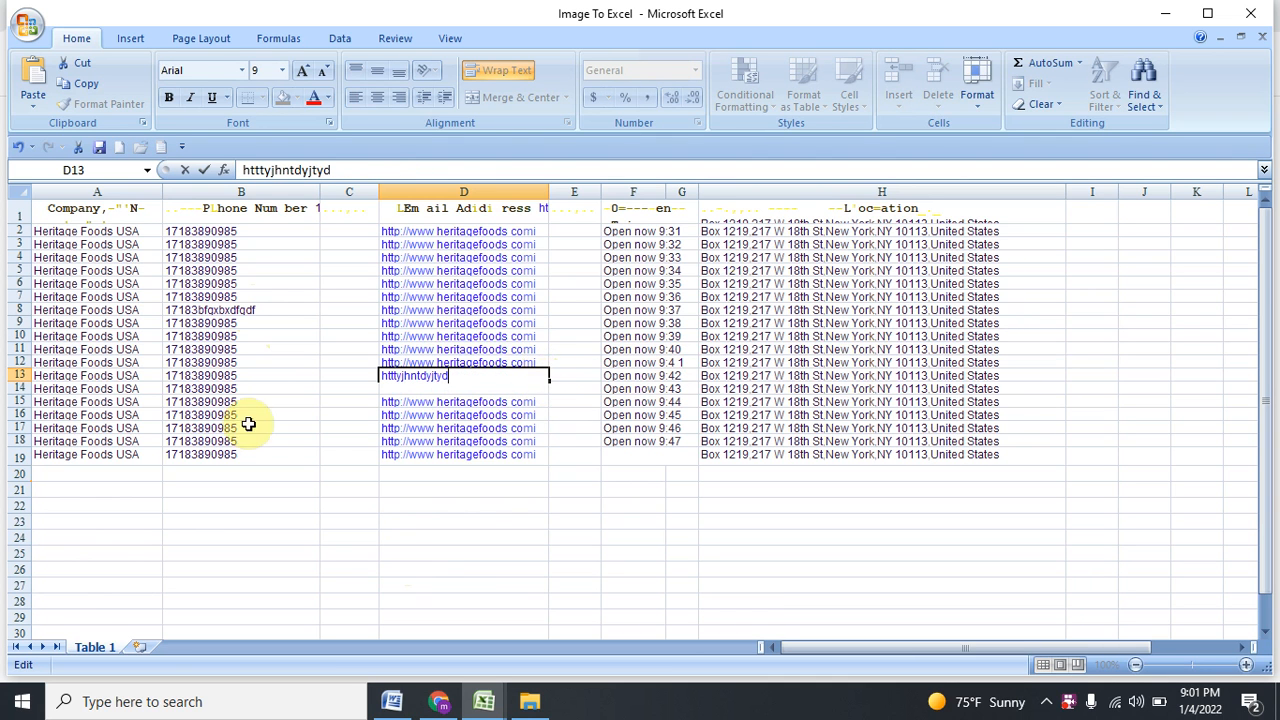
click(318, 477)
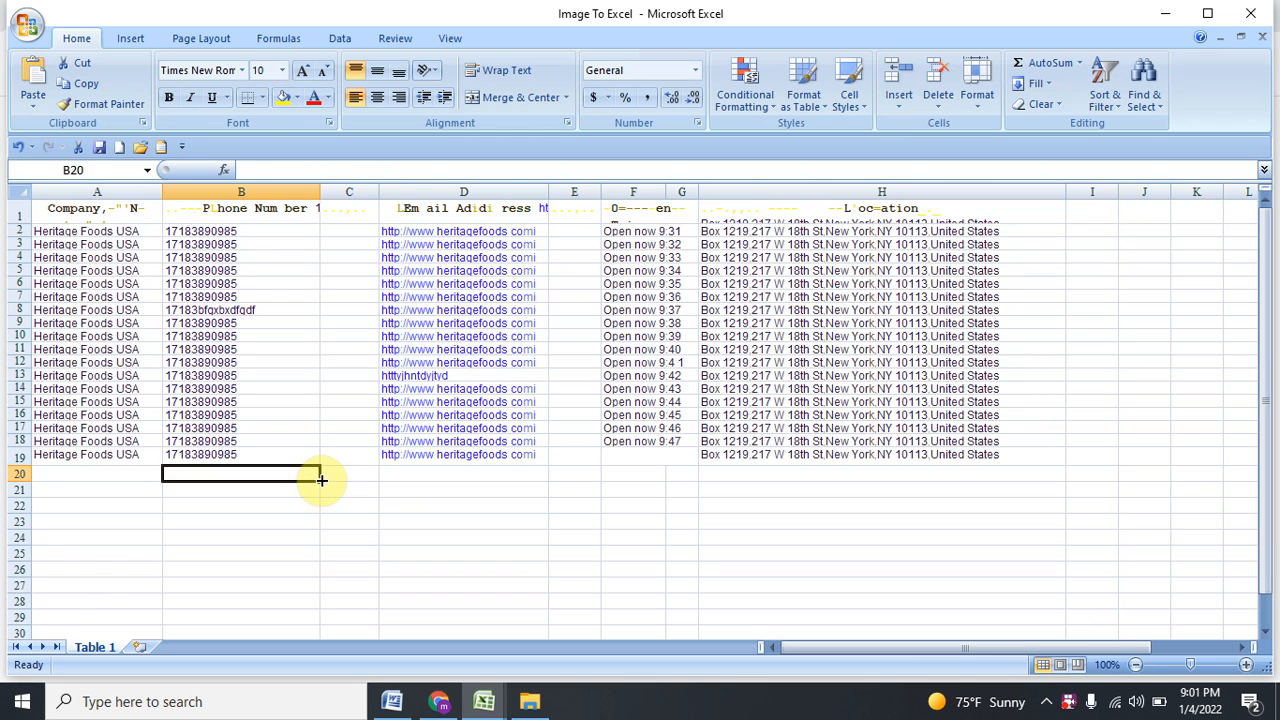
- Replace the garbled company name header in cell A1 with "Name"
double_click(152, 208)
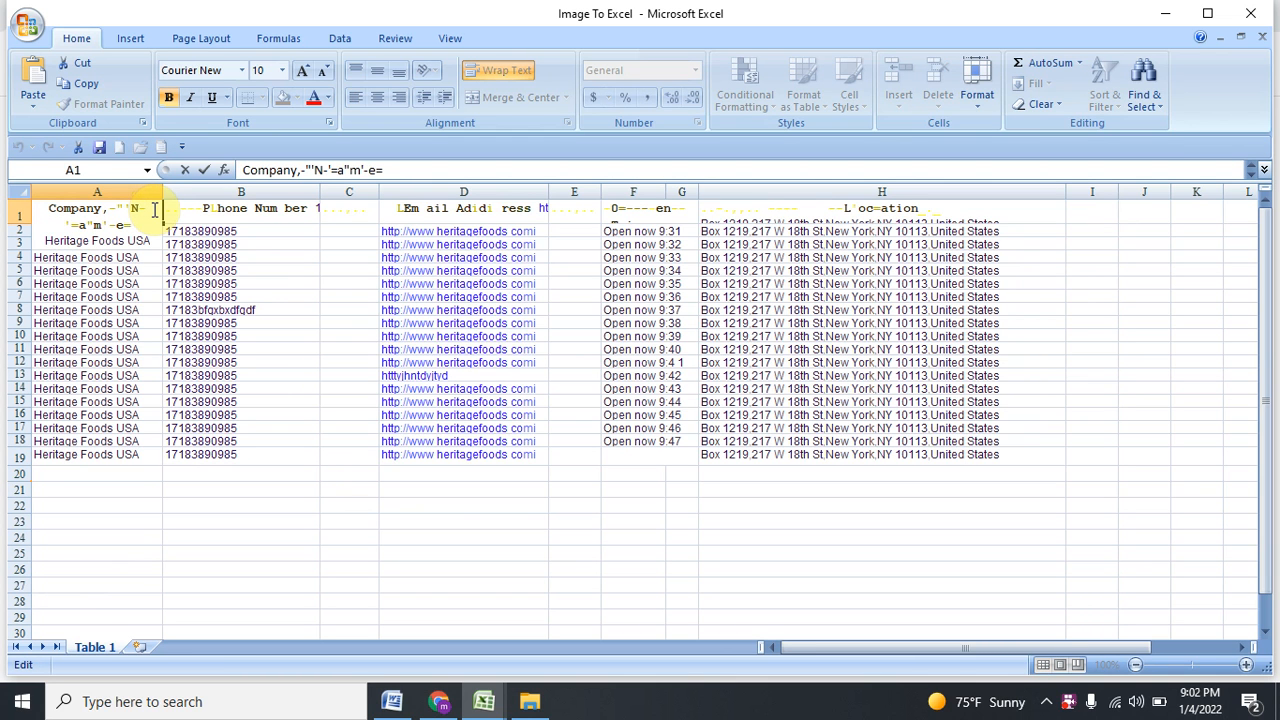
key(BackSpace)
key(BackSpace)
key(BackSpace)
key(BackSpace)
key(BackSpace)
key(BackSpace)
key(BackSpace)
key(BackSpace)
key(BackSpace)
key(BackSpace)
key(BackSpace)
key(BackSpace)
key(BackSpace)
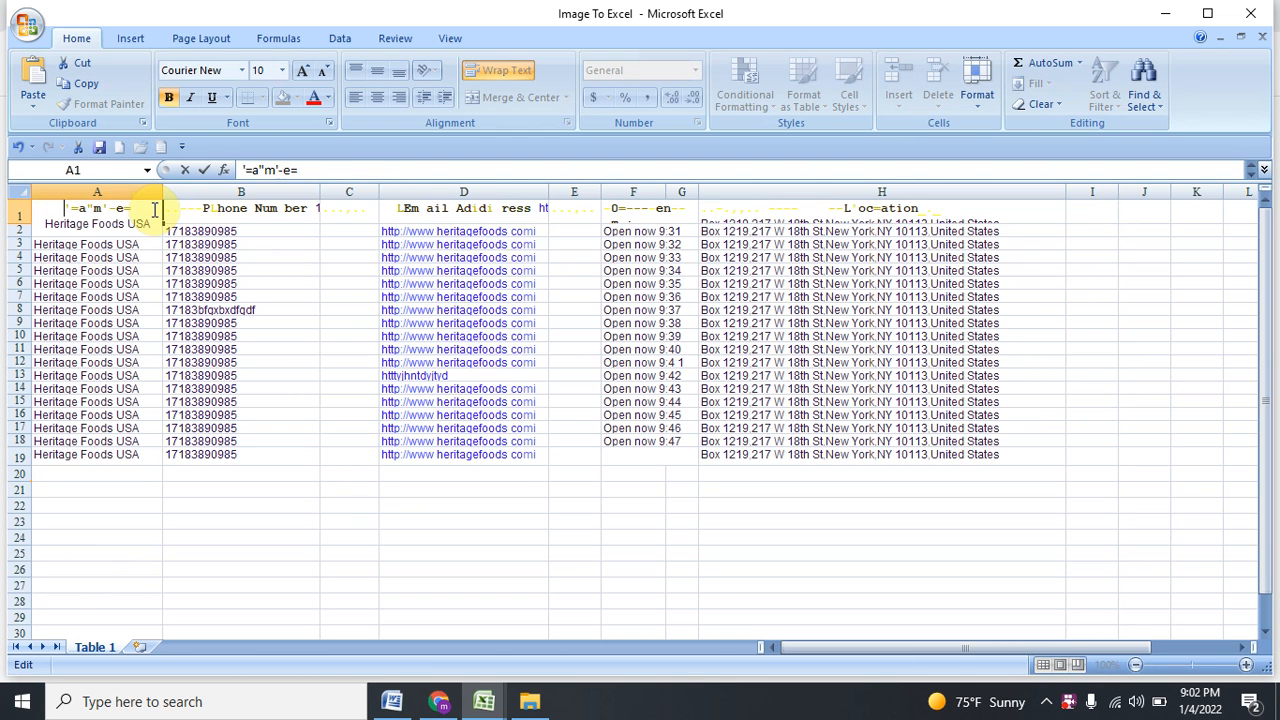
key(BackSpace)
key(BackSpace)
key(BackSpace)
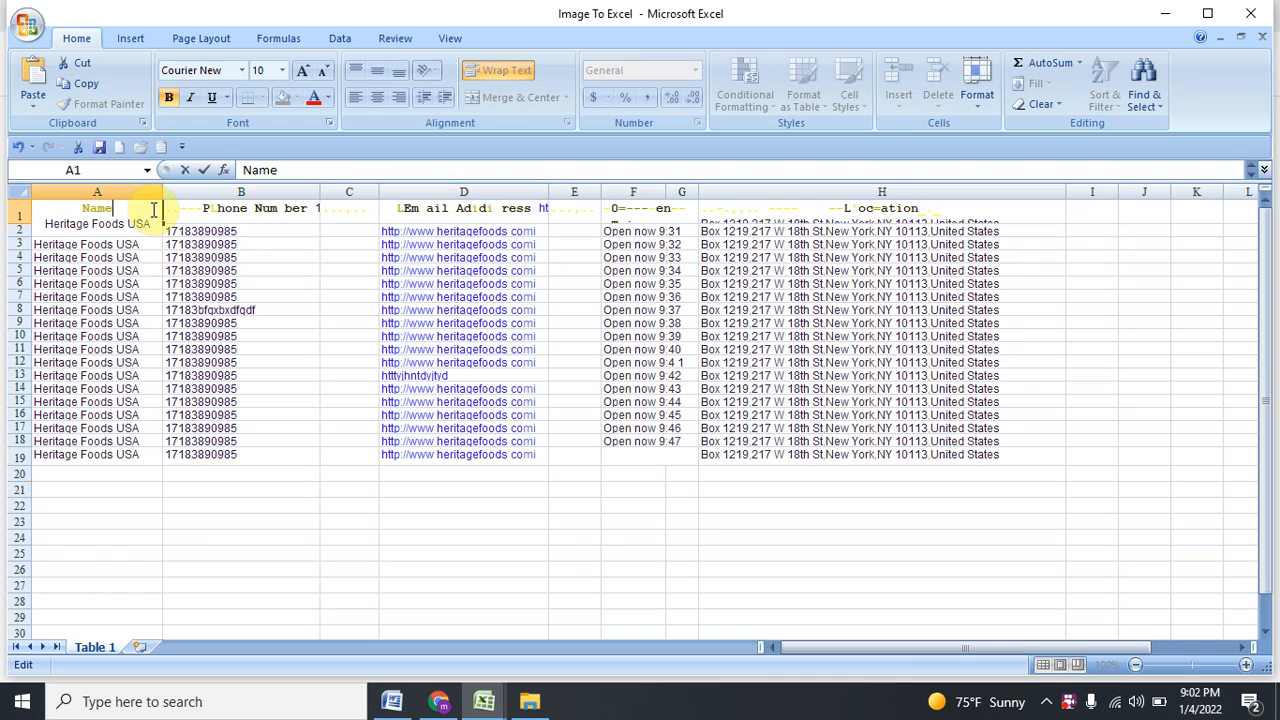
click(285, 428)
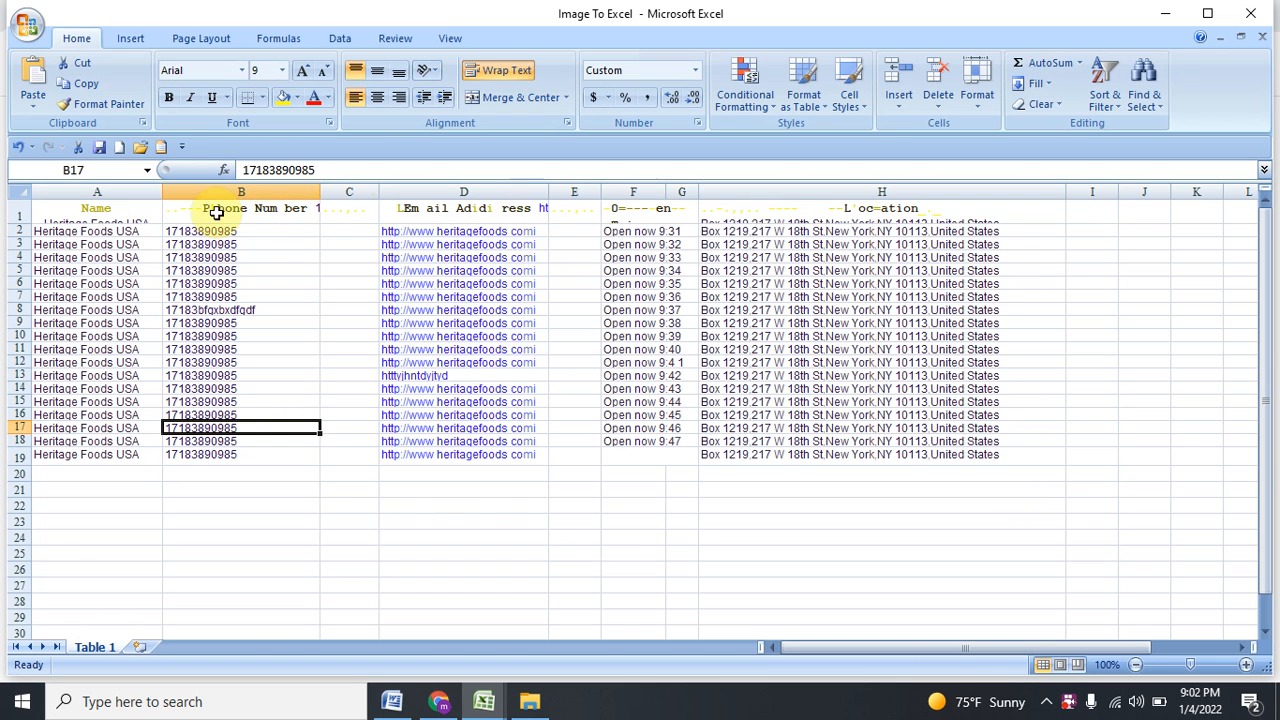
- Fill the header row cells A1 to H1 with yellow
drag(86, 208, 900, 202)
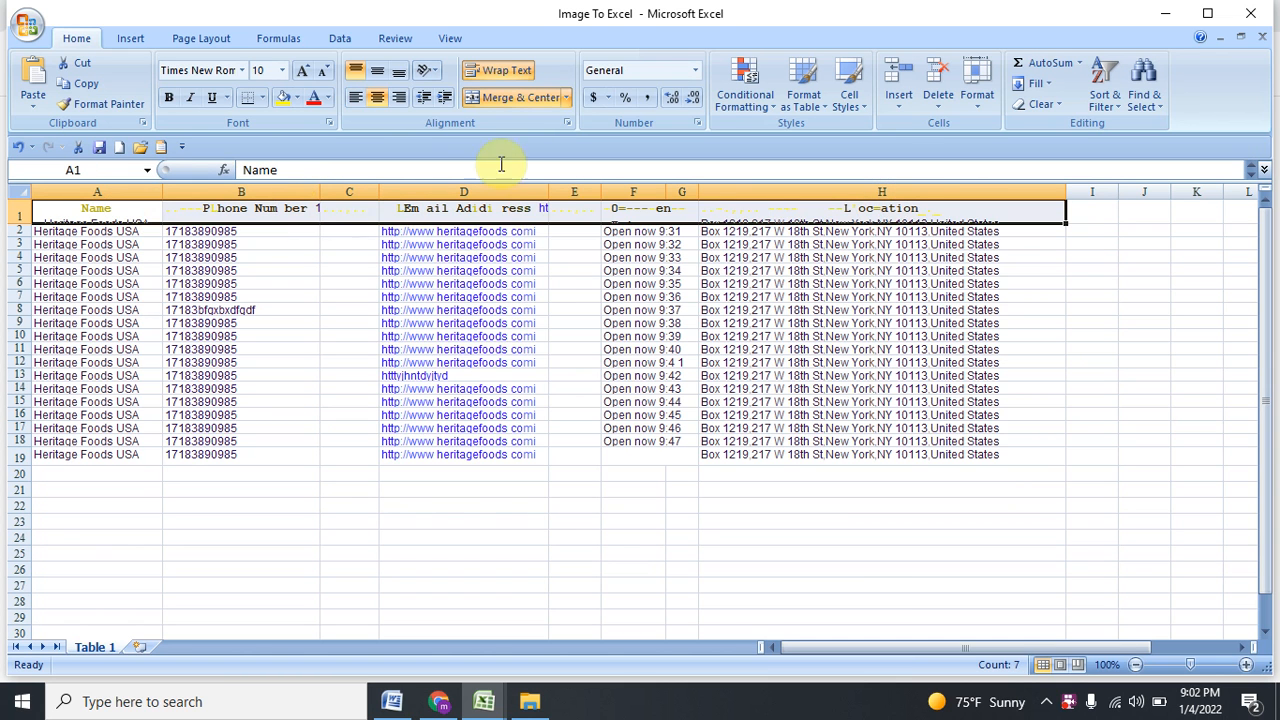
click(285, 101)
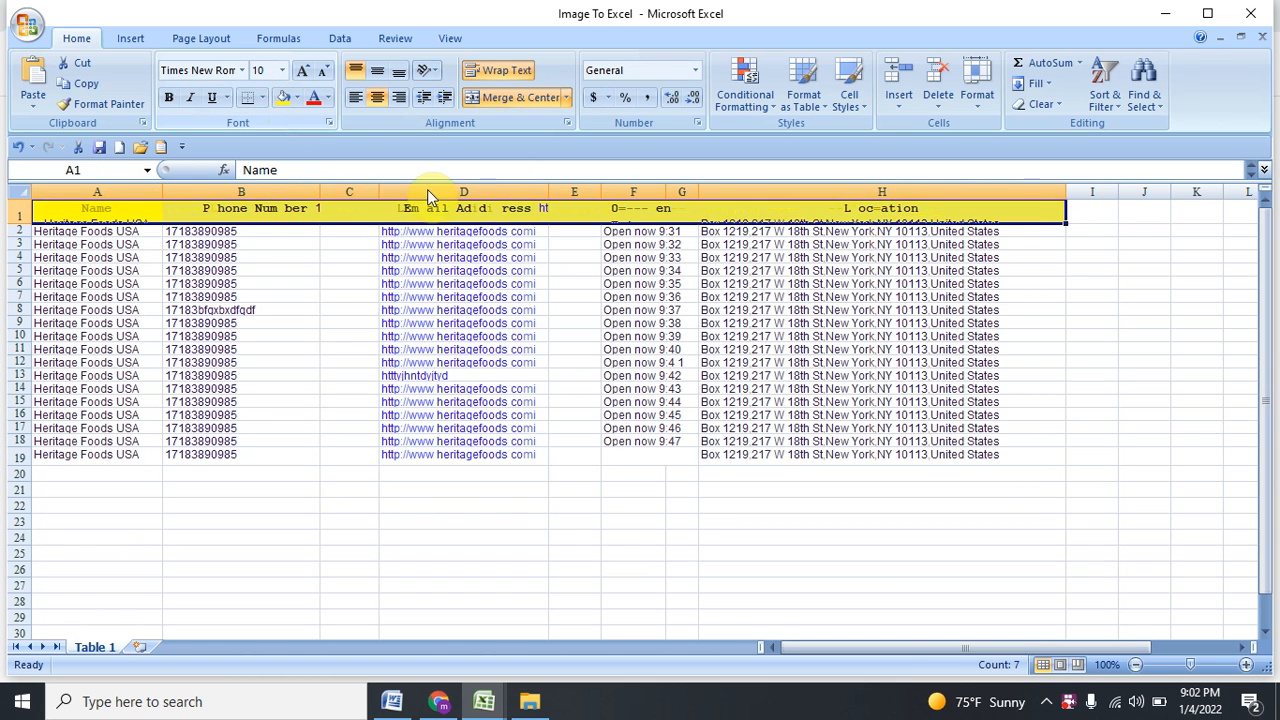
click(340, 322)
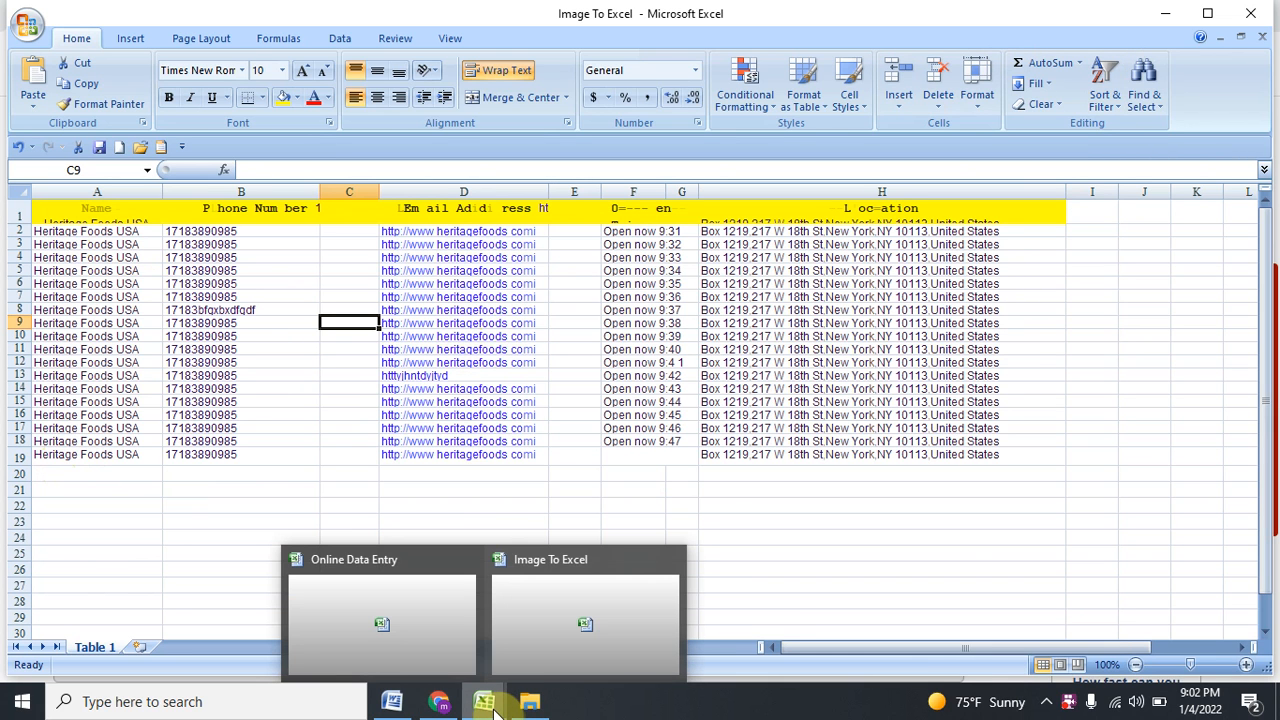
- Switch to the Word document "excel data entry 10 days" and review its list of eight data entry jobs
click(391, 701)
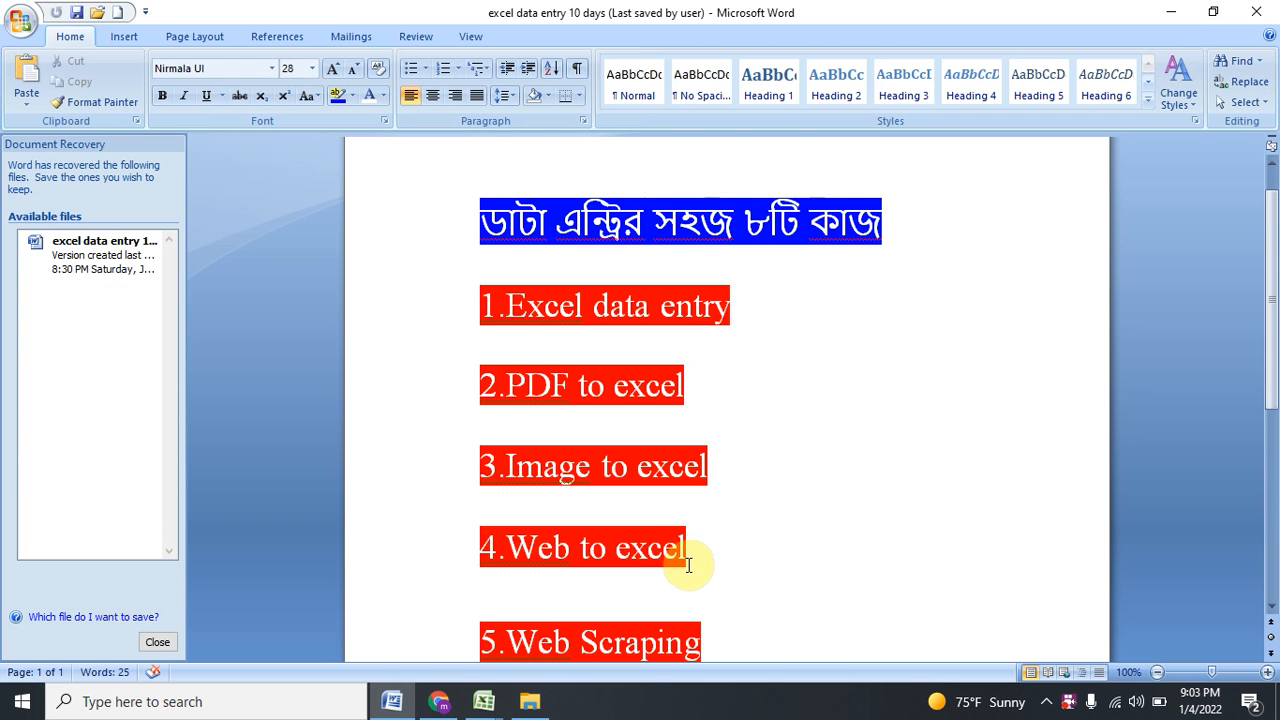
scroll(640, 548, down, 3)
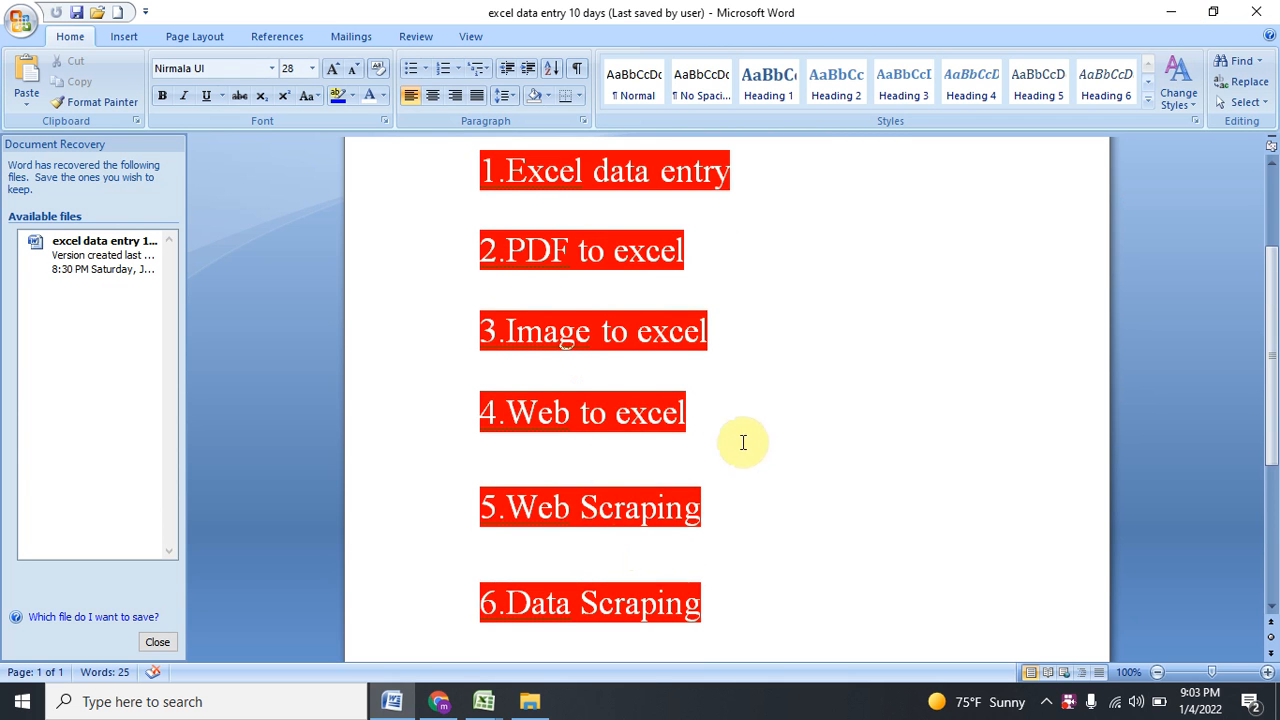
scroll(657, 500, down, 5)
scroll(650, 535, up, 3)
scroll(655, 515, down, 5)
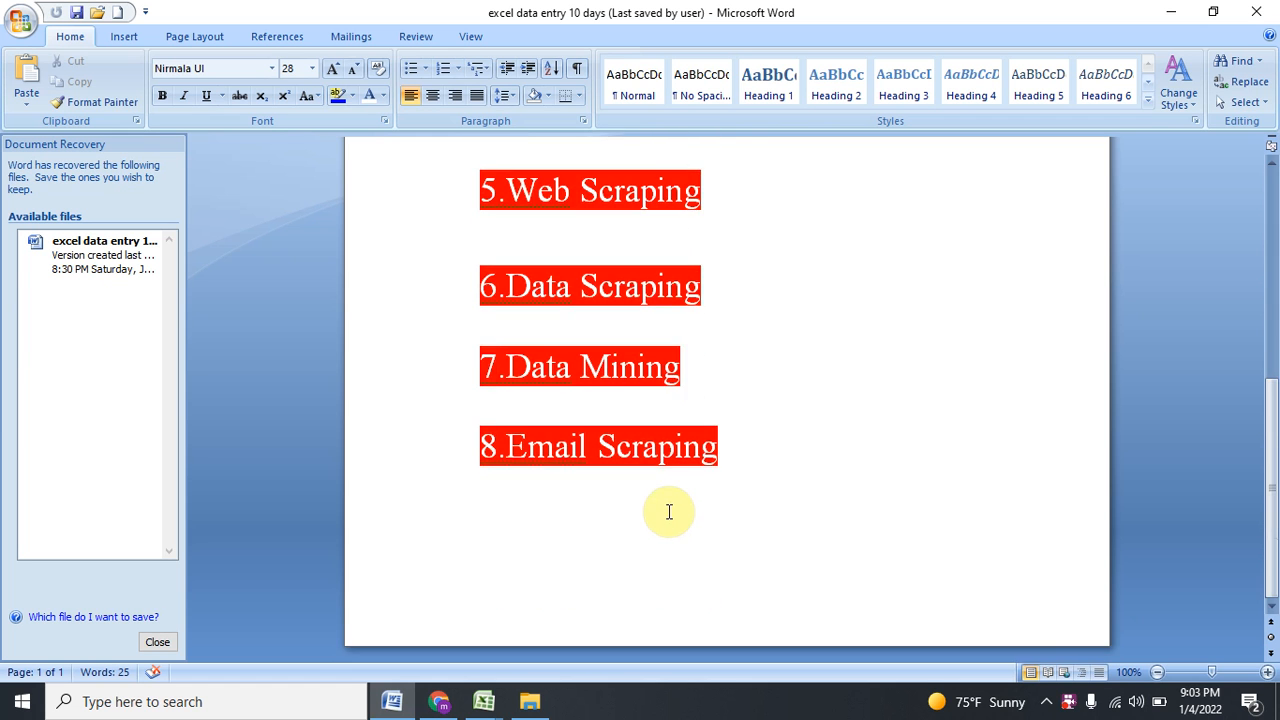
scroll(669, 512, up, 9)
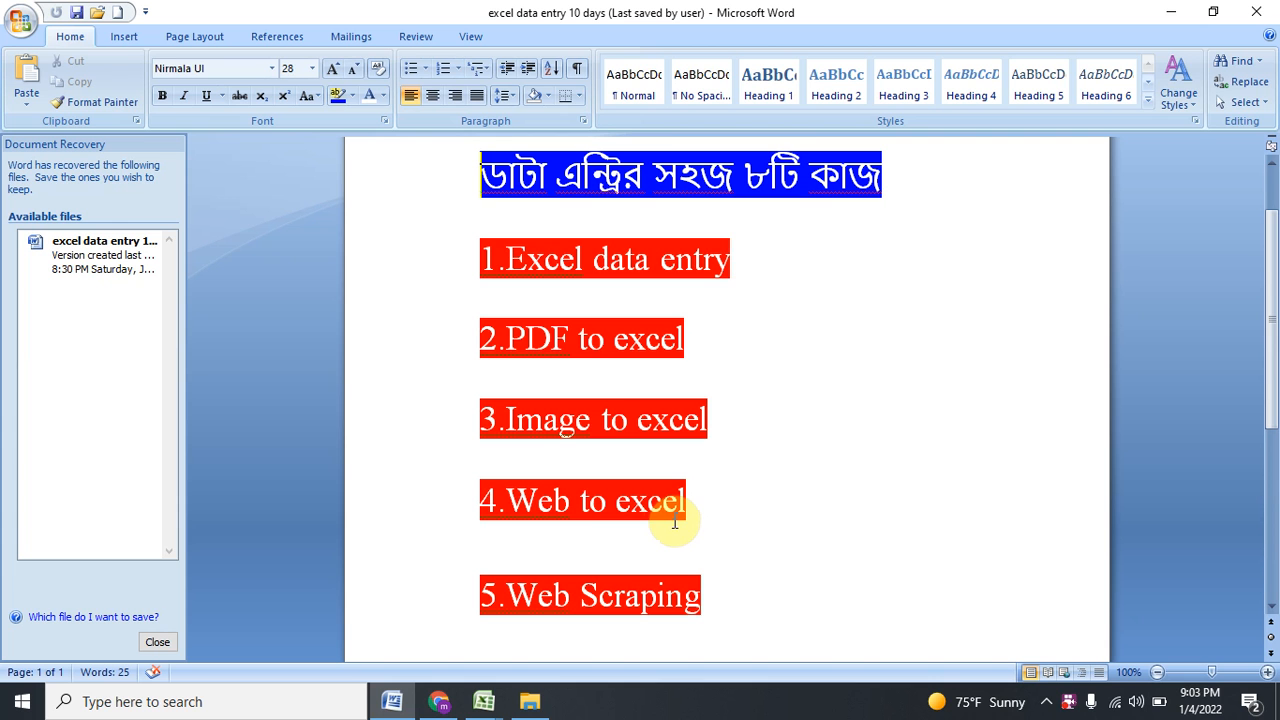
scroll(697, 462, down, 4)
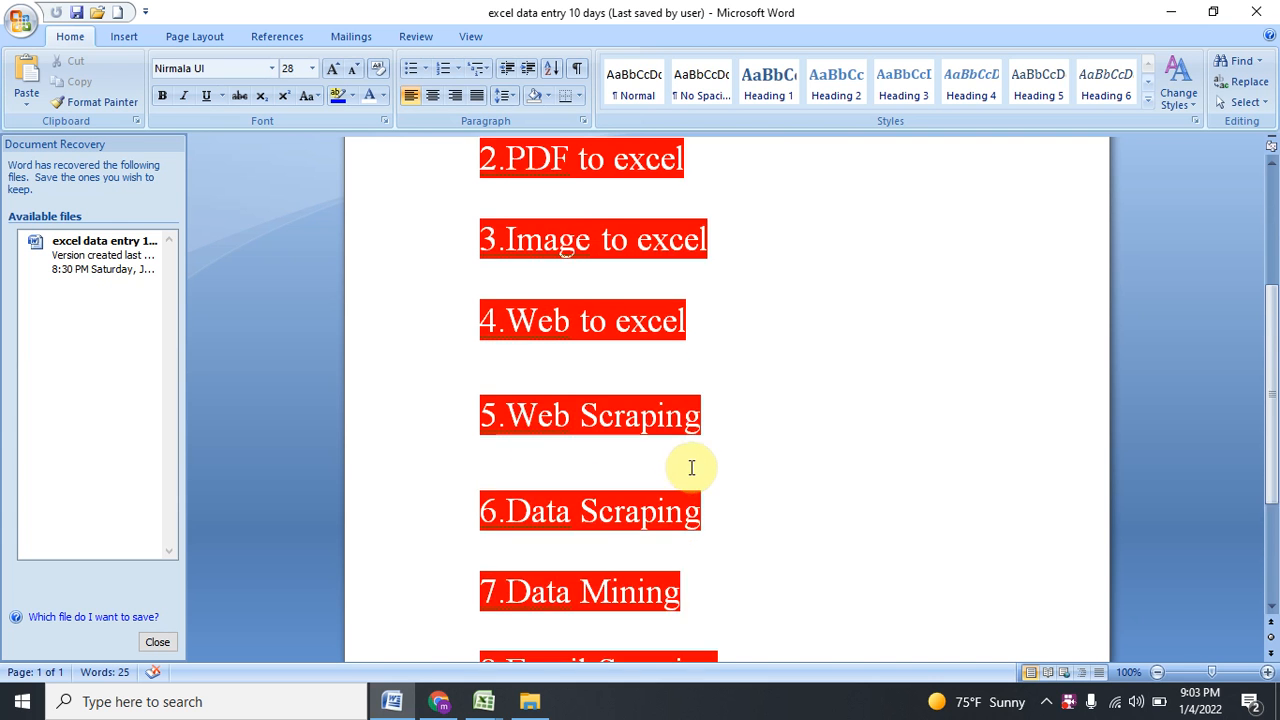
scroll(697, 462, down, 1)
scroll(850, 500, down, 2)
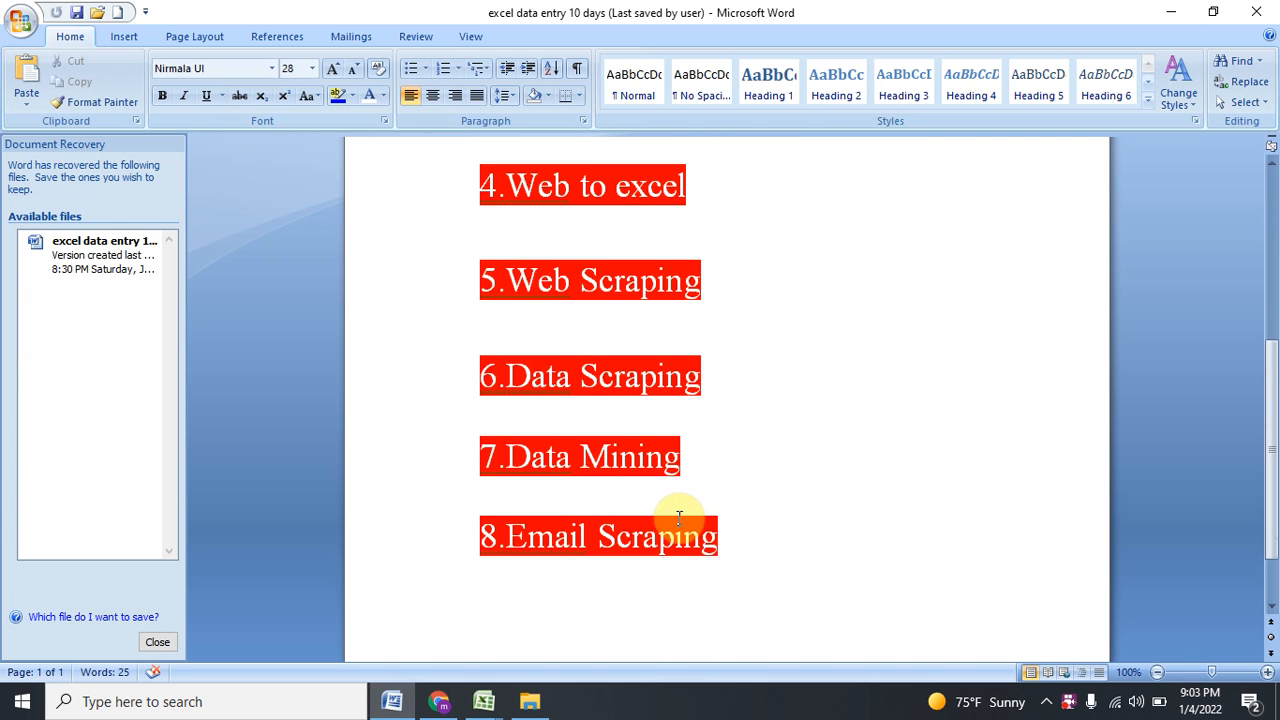
scroll(677, 519, down, 2)
scroll(690, 526, up, 4)
scroll(699, 527, up, 5)
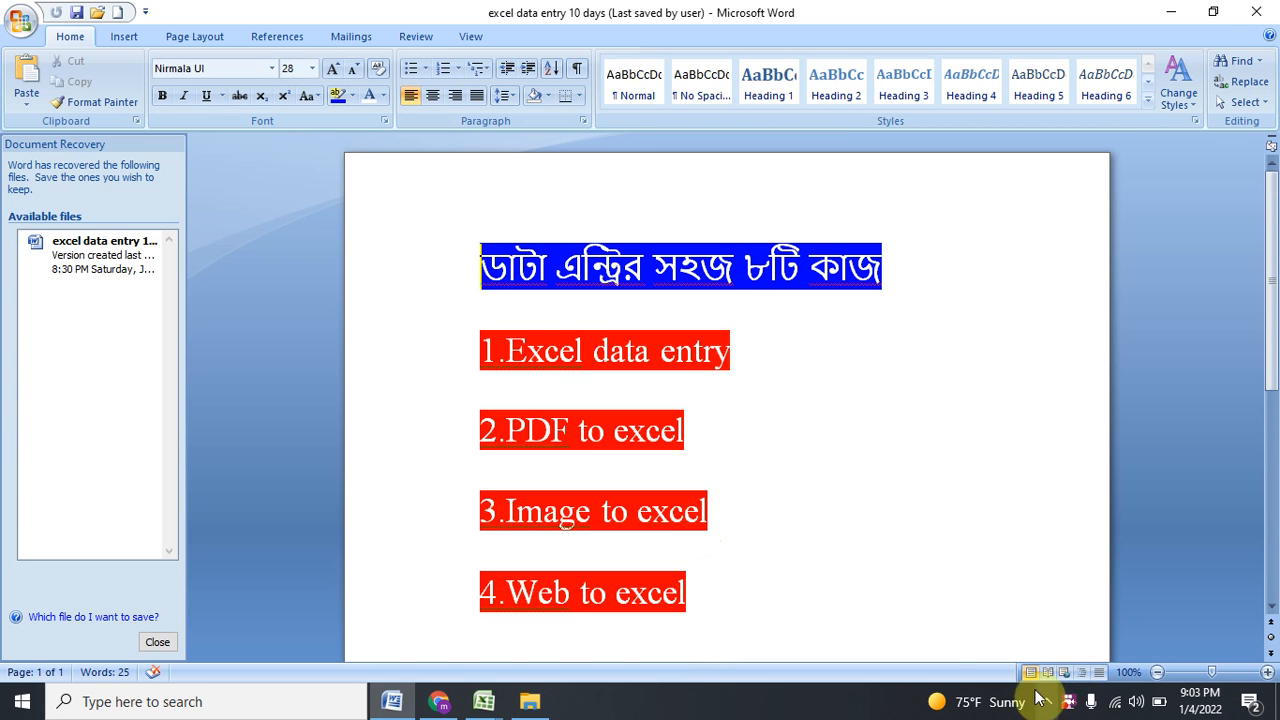
click(1067, 704)
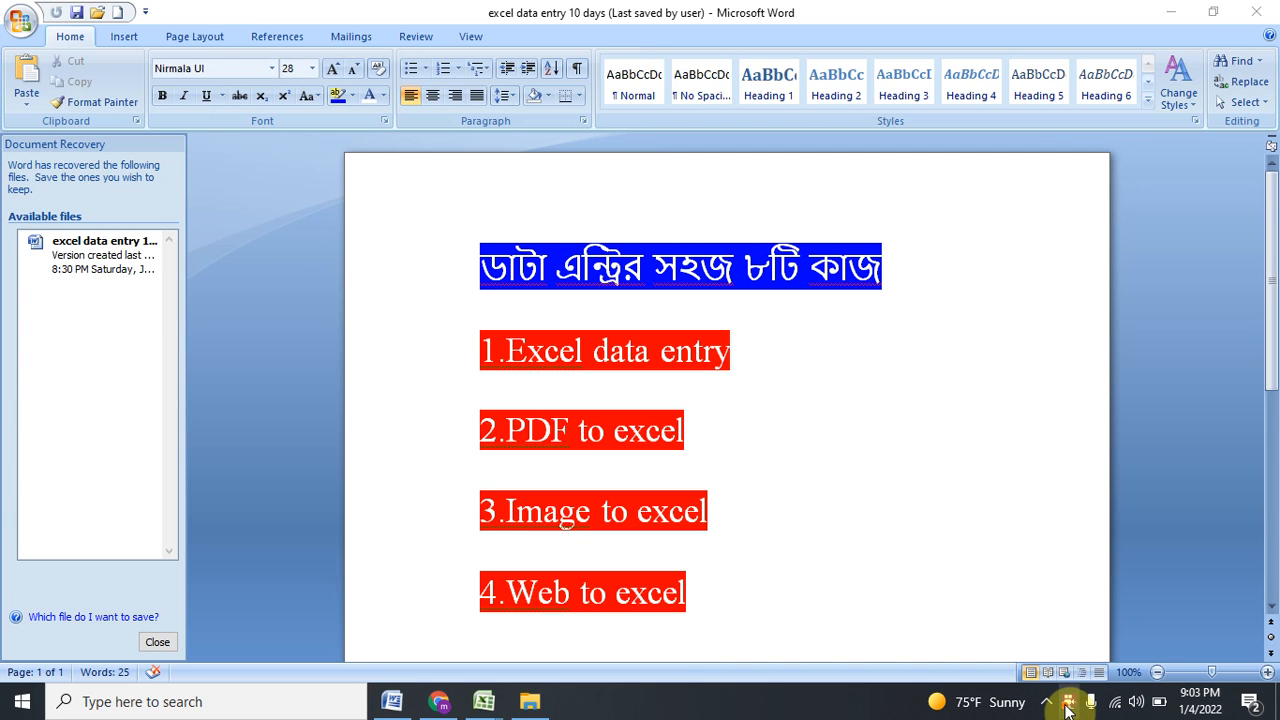